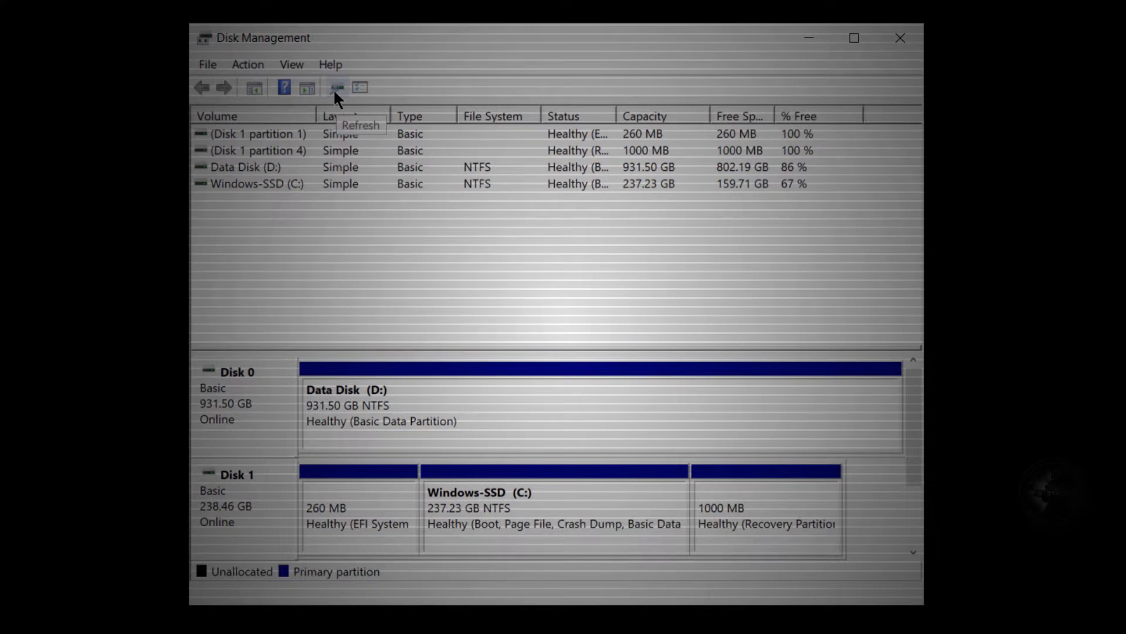
Start creating a virtual hard disk and set its location to C:\ExampleVHD.vhdx.
left_click(249, 64)
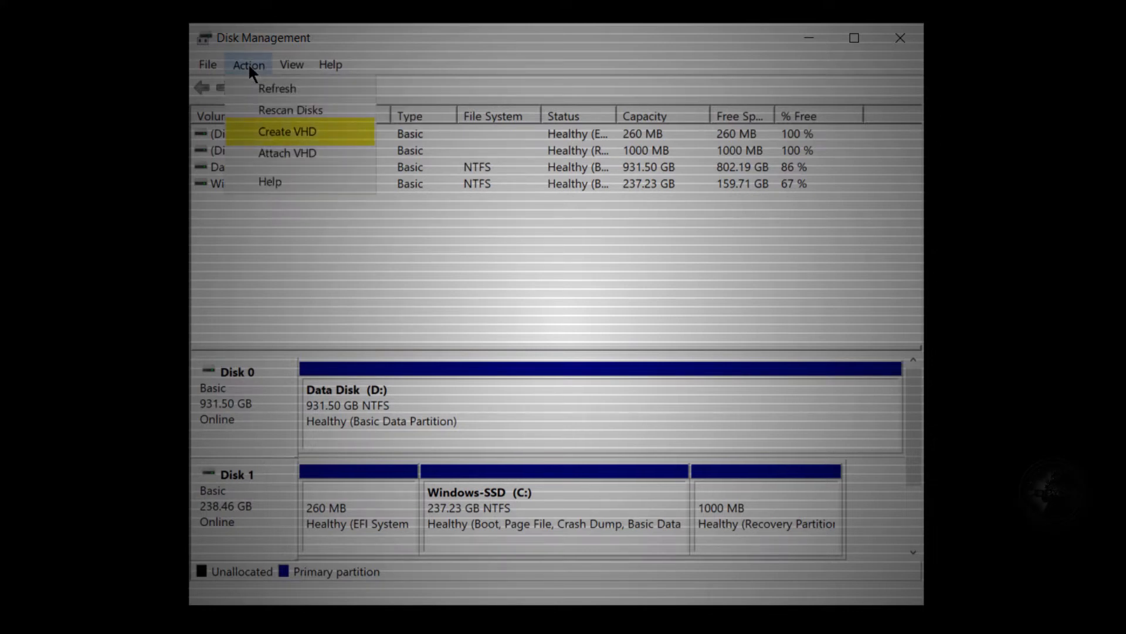
left_click(337, 135)
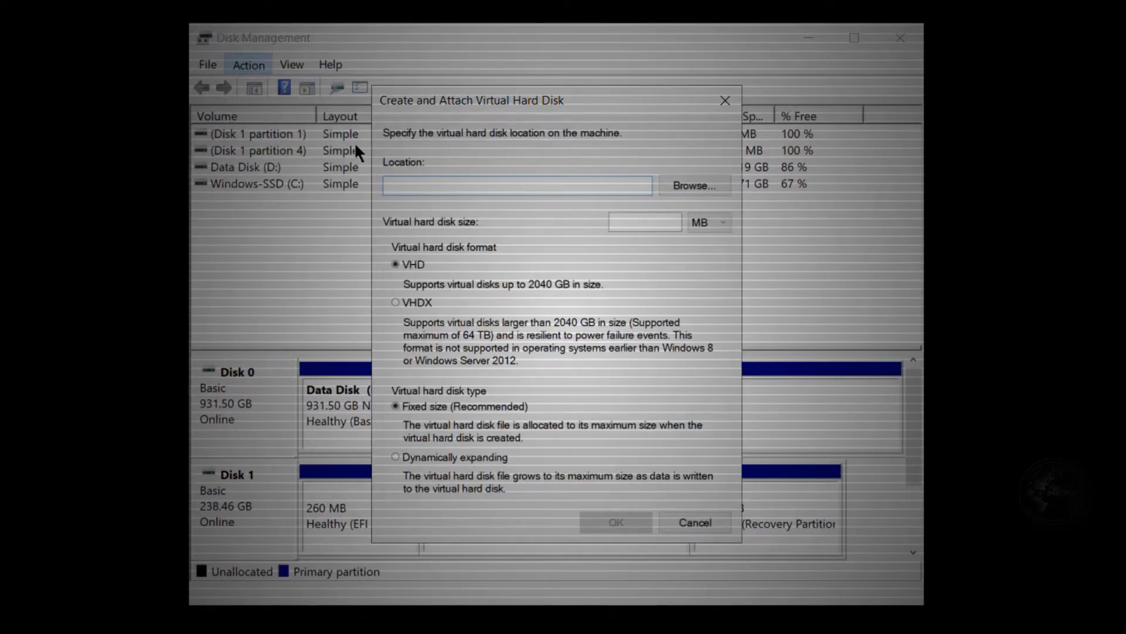
type("C")
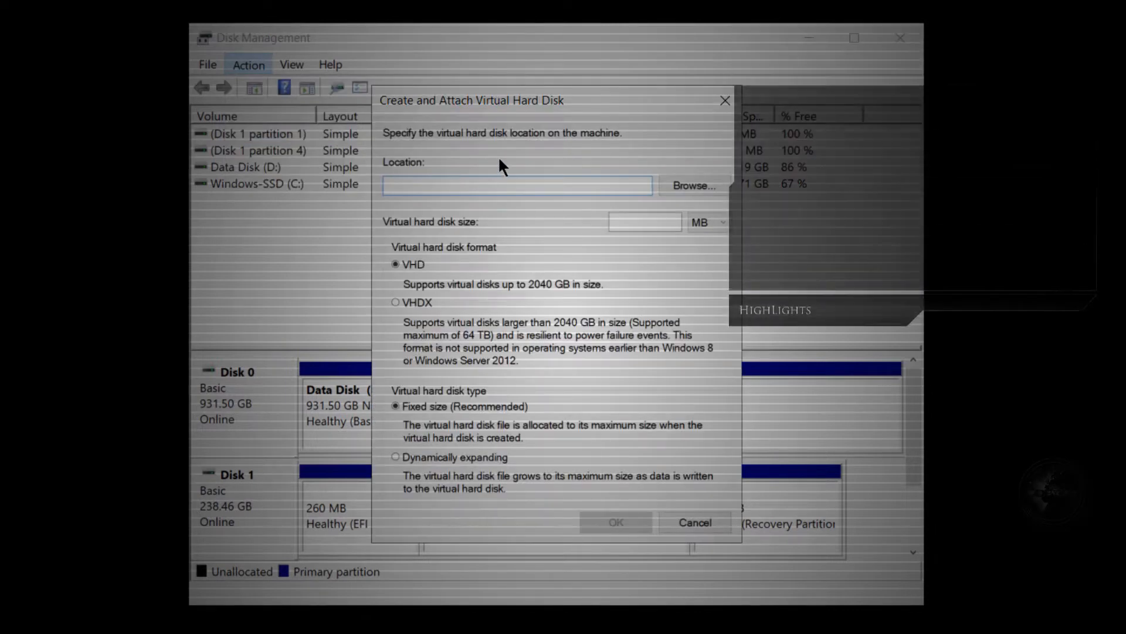
type(":\\")
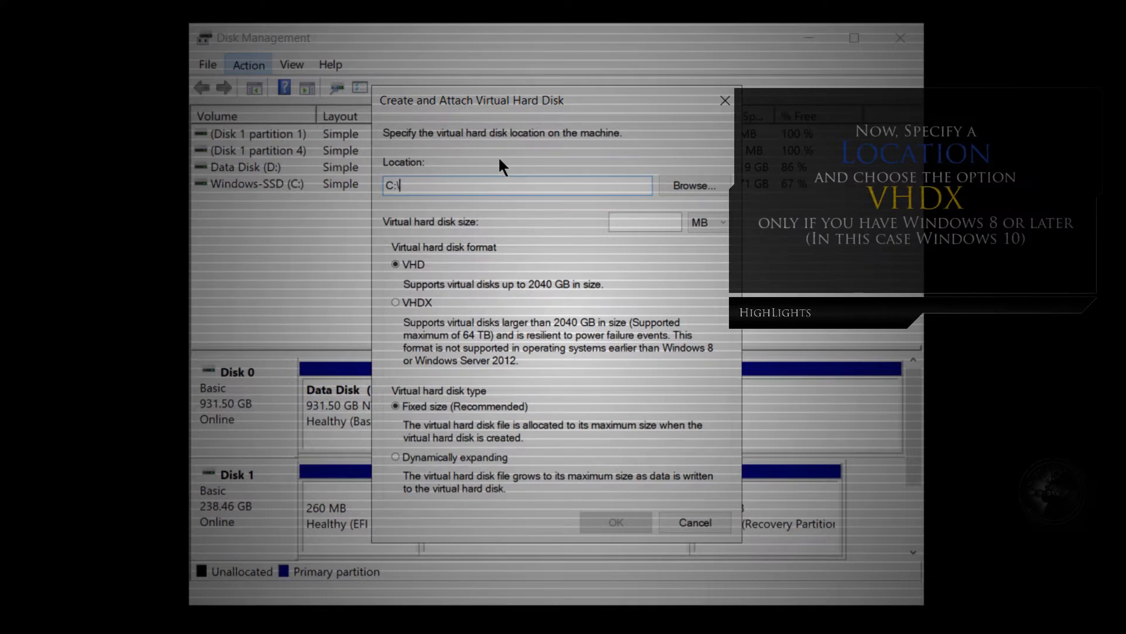
type("ExampleVHD.")
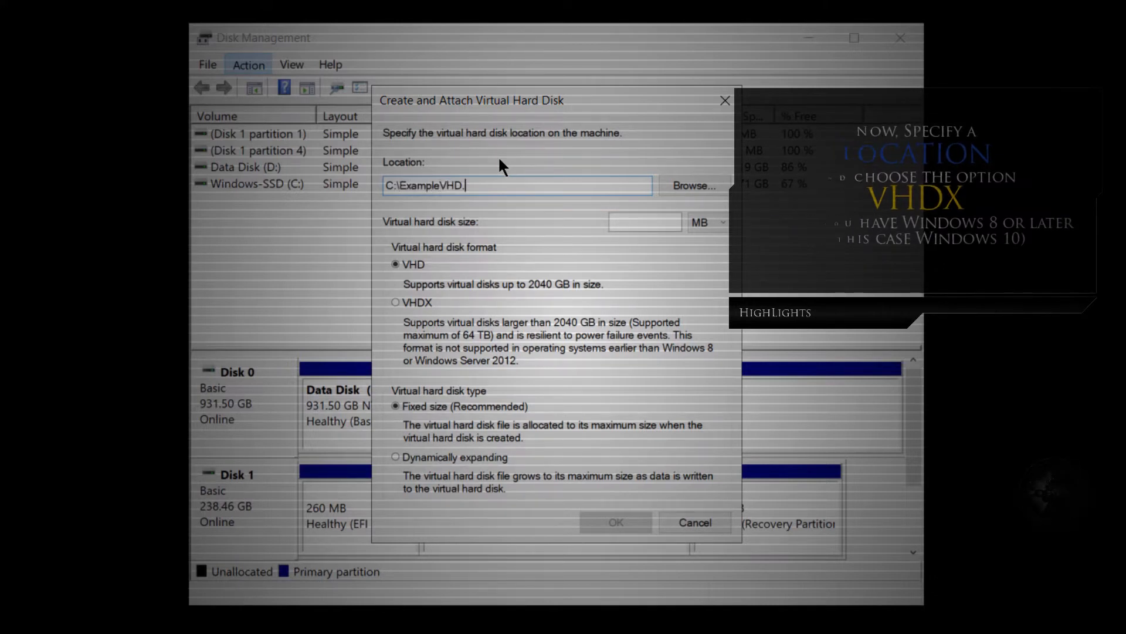
type("vhdx")
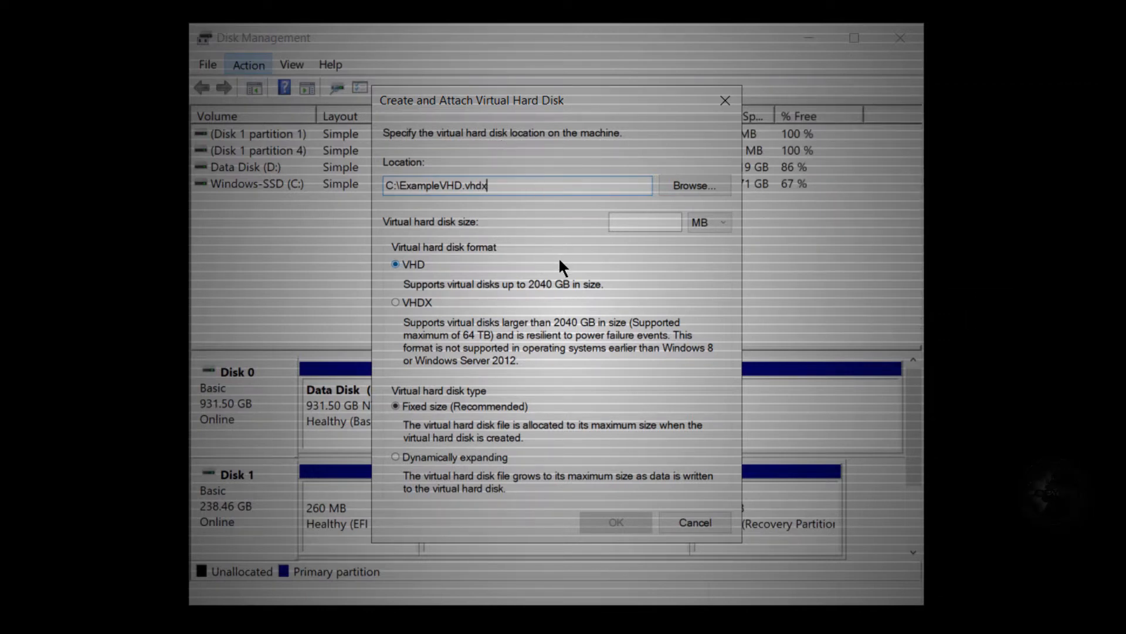
Choose the VHDX format, set the fixed size to 5 GB, and create the virtual hard disk.
left_click(424, 302)
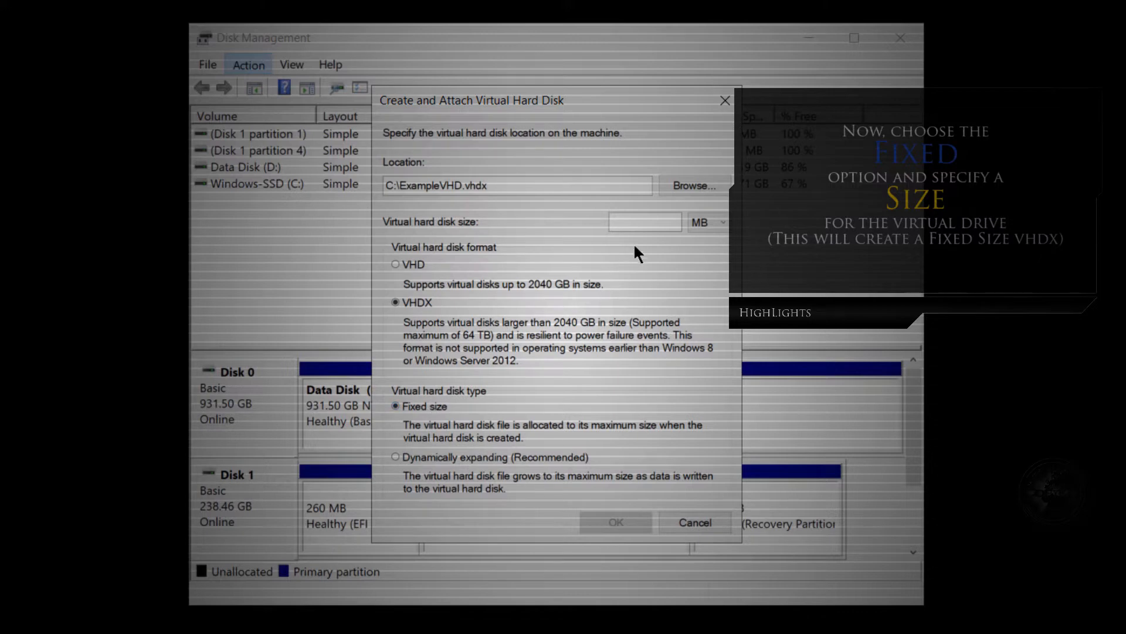
left_click(646, 224)
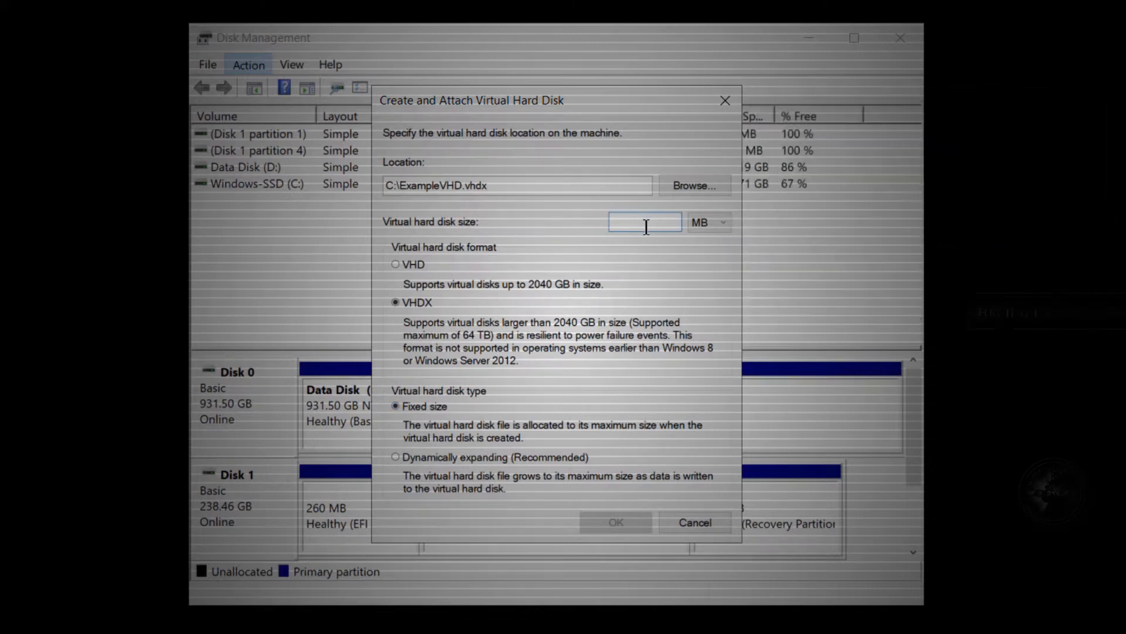
type("5000")
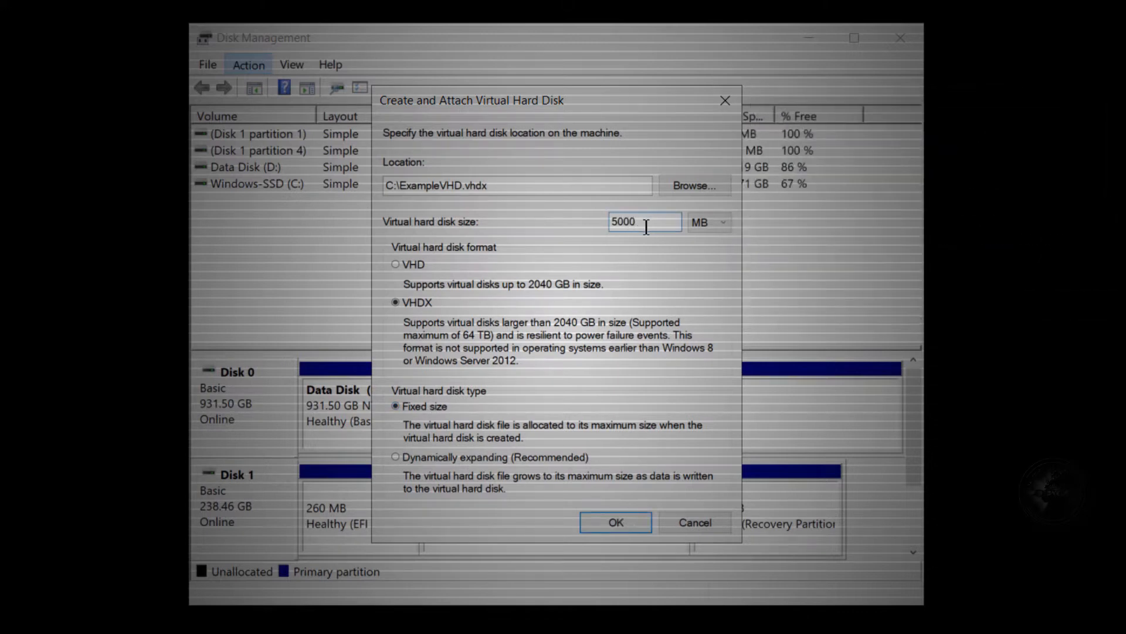
left_click(718, 227)
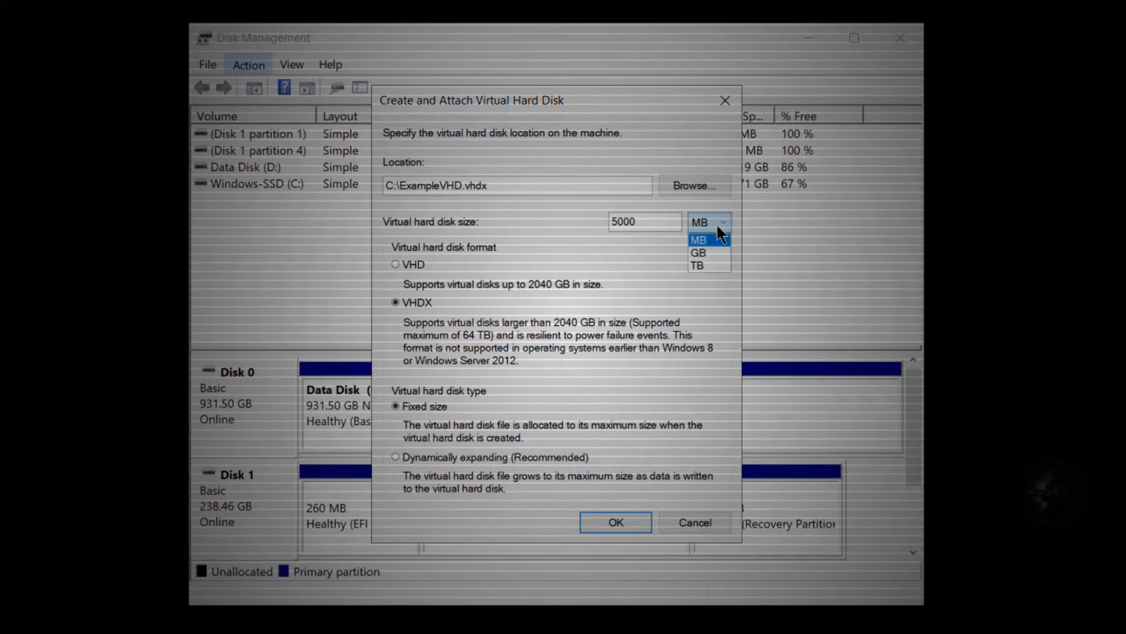
left_click(653, 221)
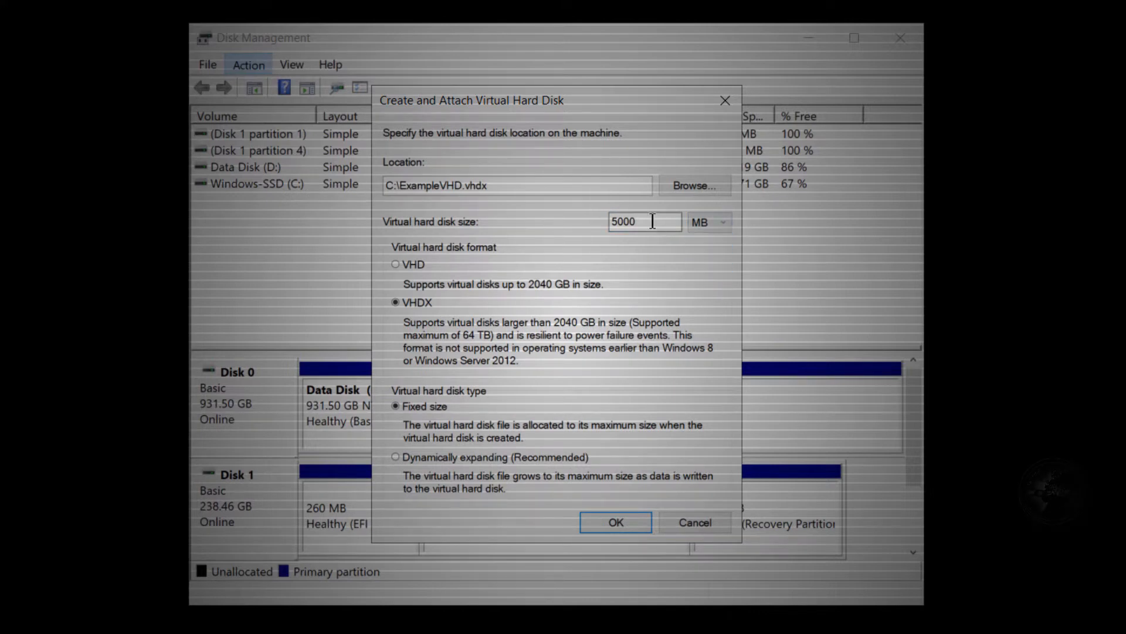
double_click(645, 221)
type("5")
left_click(714, 228)
left_click(614, 522)
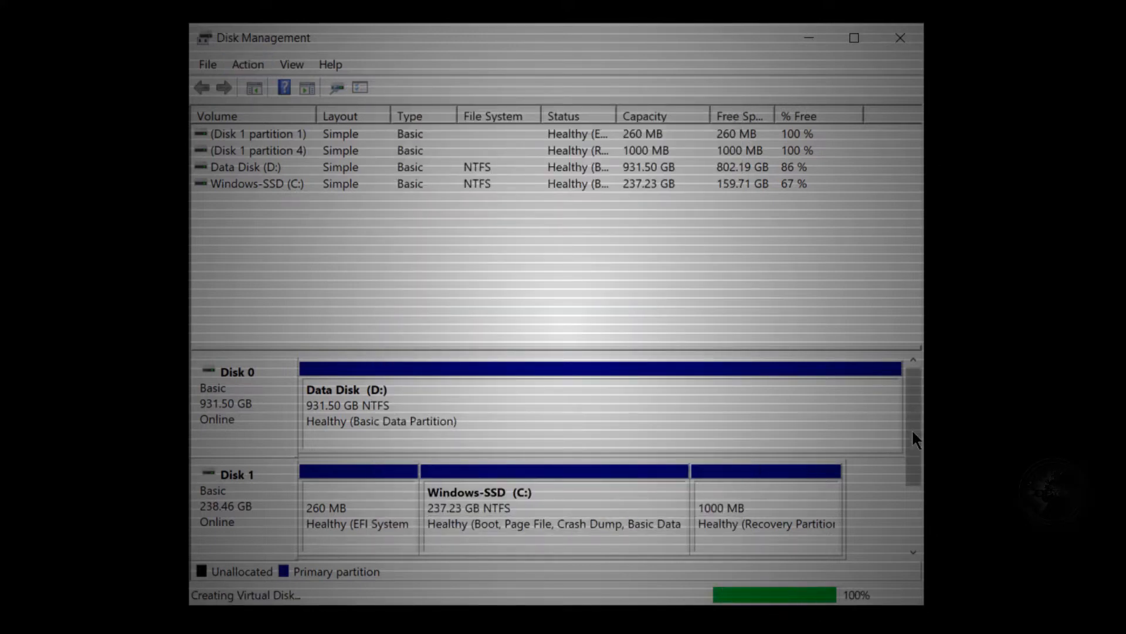
Initialize the new 5 GB Disk 2 with the GPT (GUID Partition Table) partition style.
left_click_drag(912, 434, 913, 481)
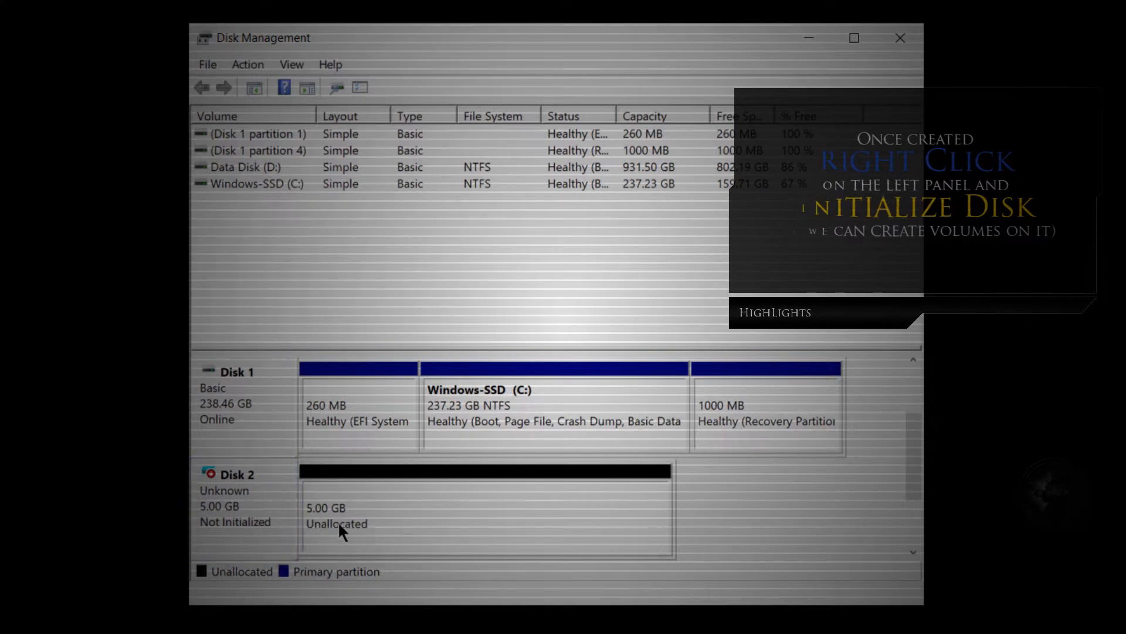
right_click(241, 519)
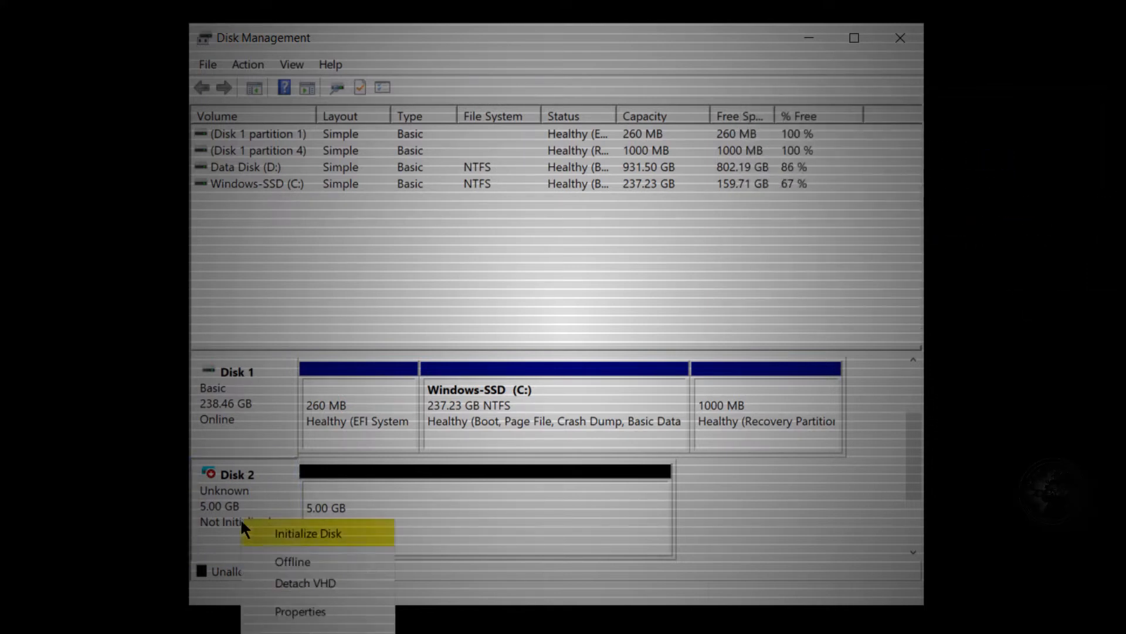
left_click(310, 526)
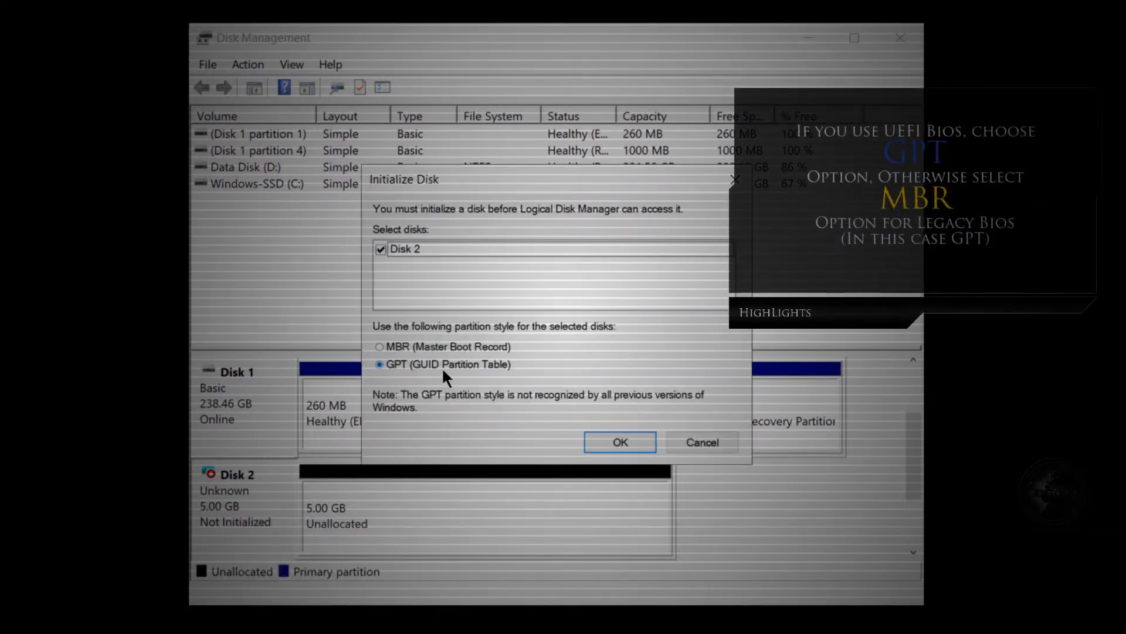
left_click(609, 441)
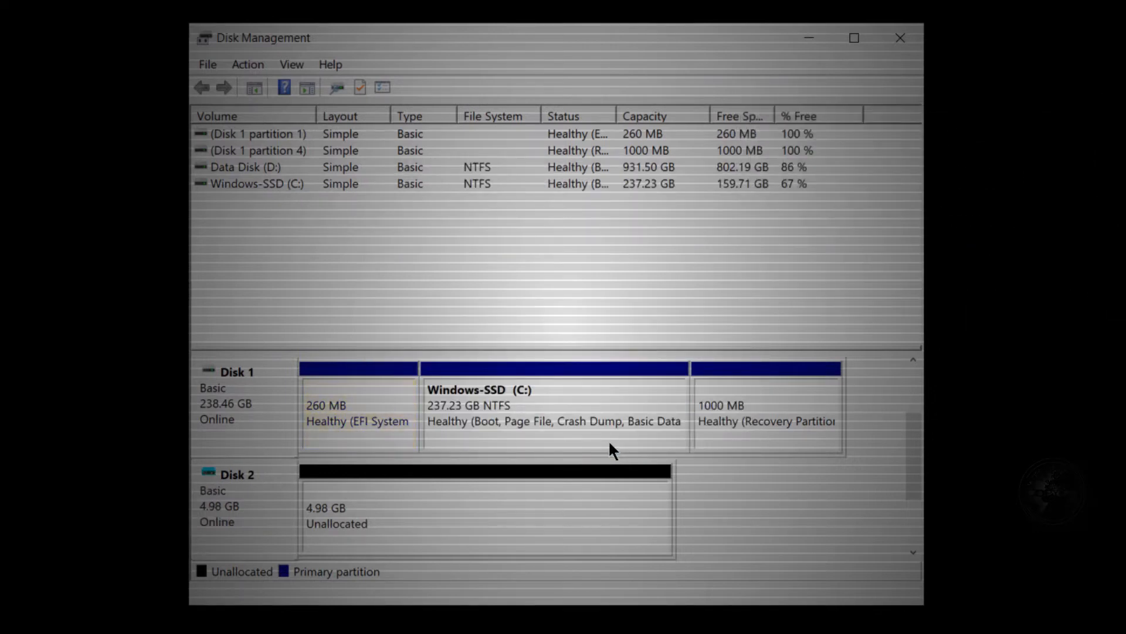
Set up a new simple volume on Disk 2's unallocated space with the full 5102 MB and drive letter M.
left_click(467, 518)
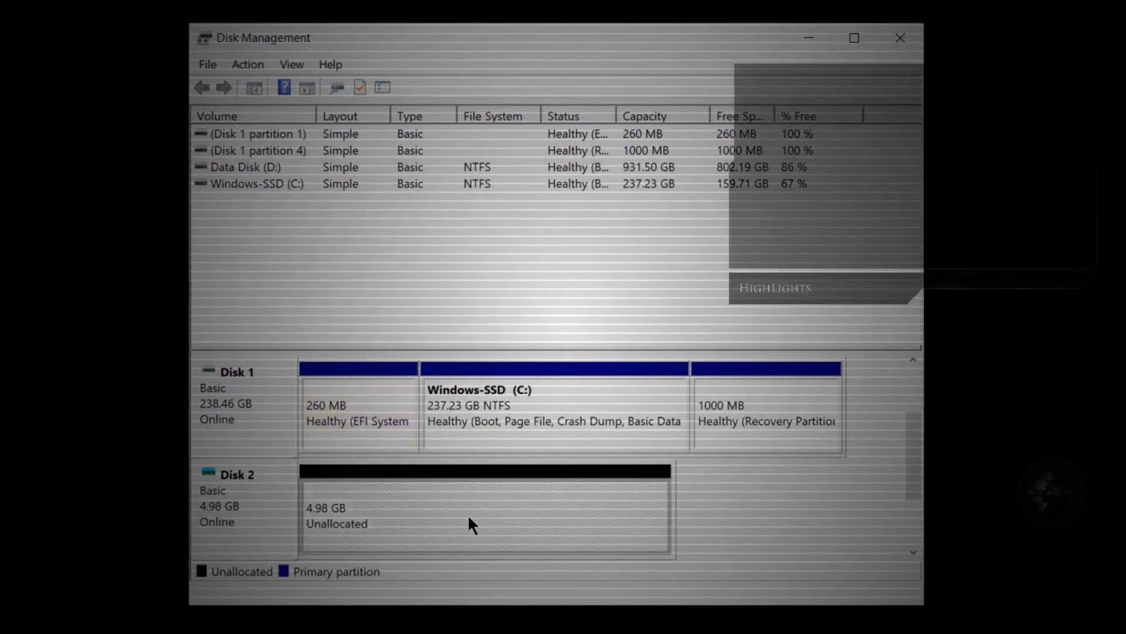
right_click(545, 526)
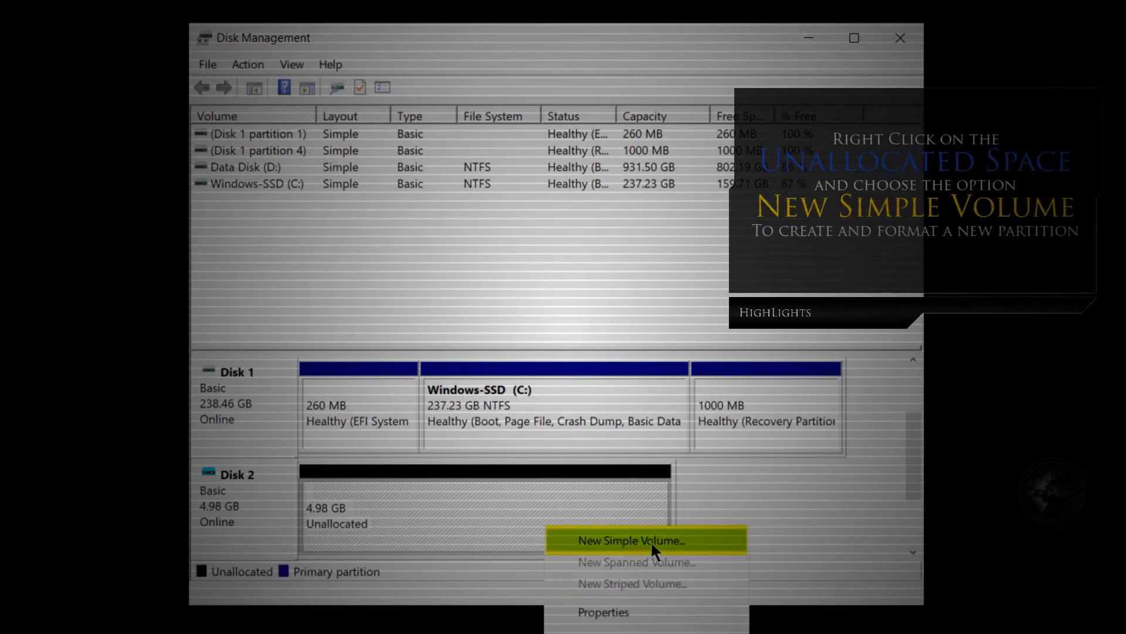
left_click(706, 537)
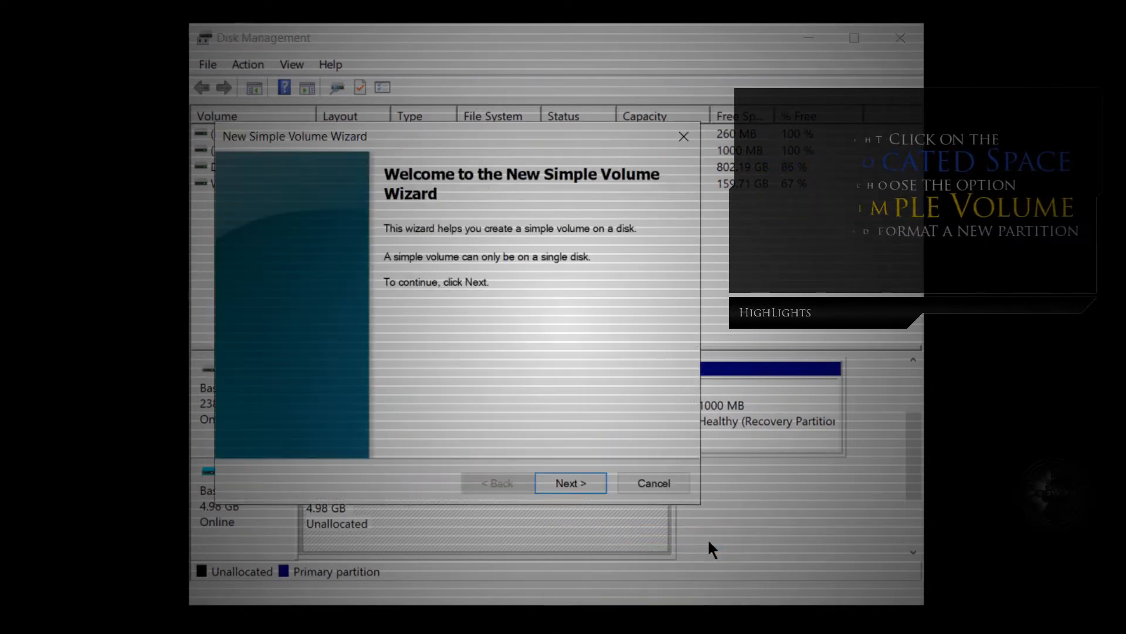
left_click(575, 482)
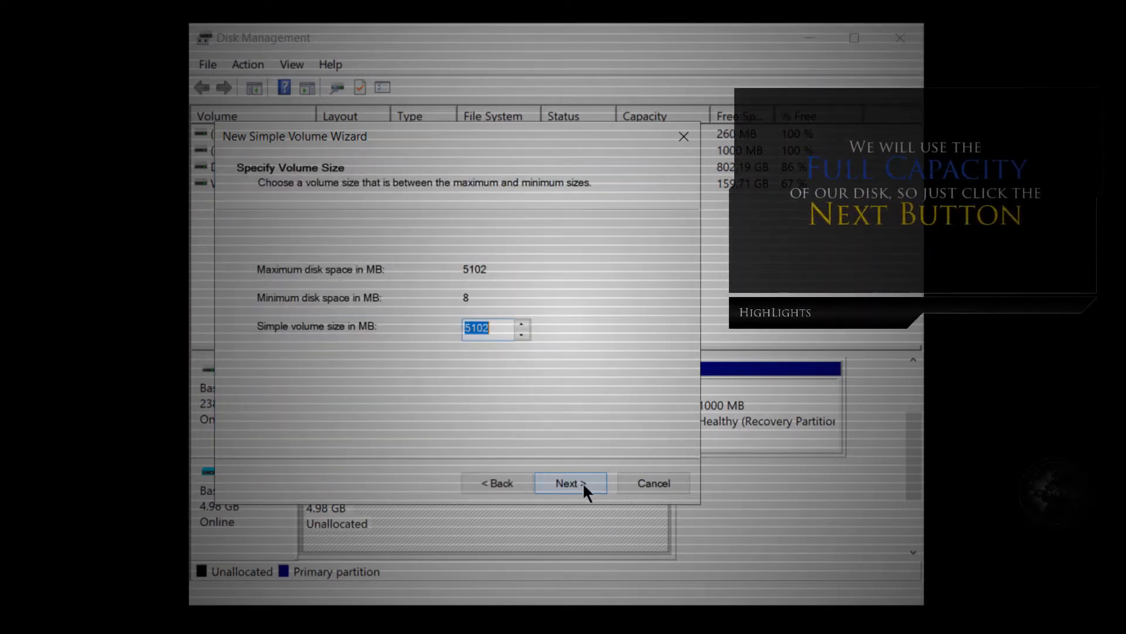
left_click(584, 485)
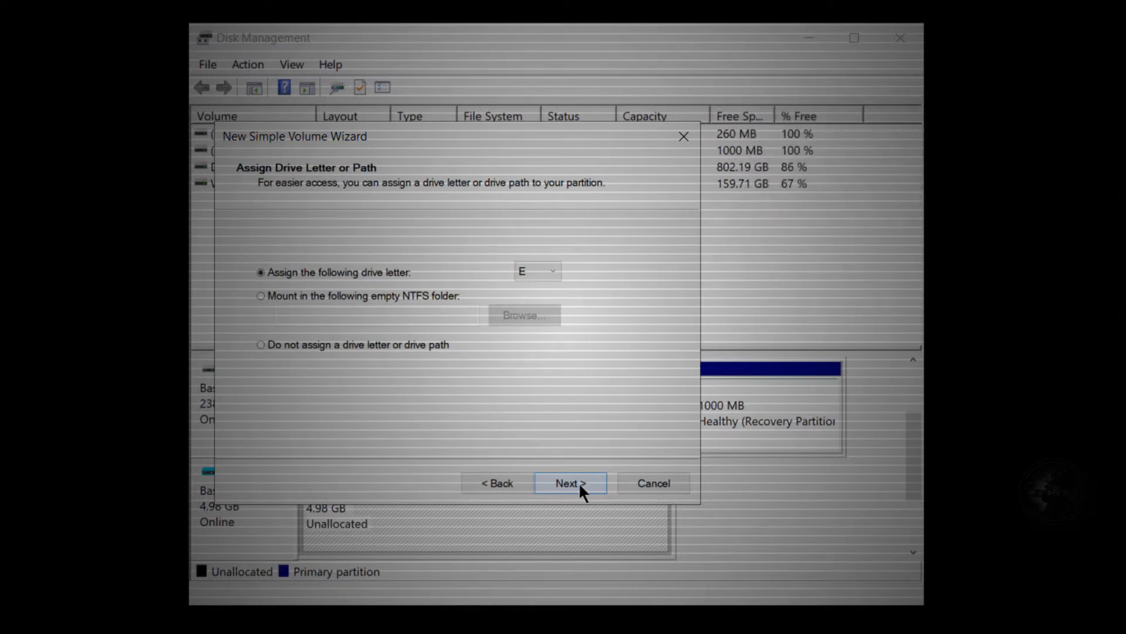
left_click(543, 272)
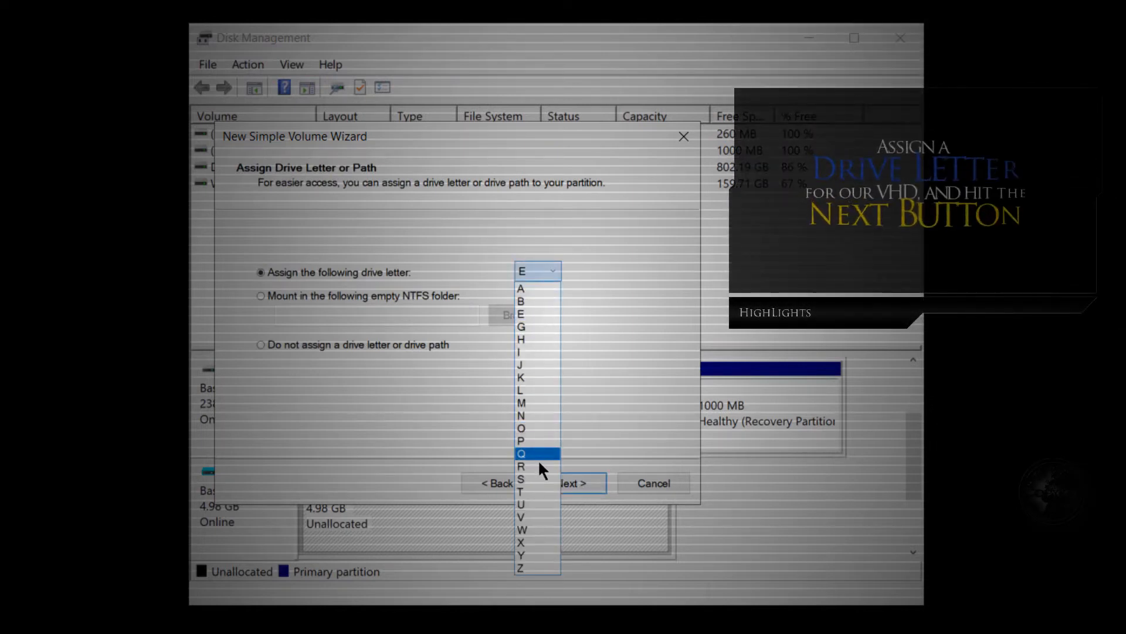
left_click(533, 404)
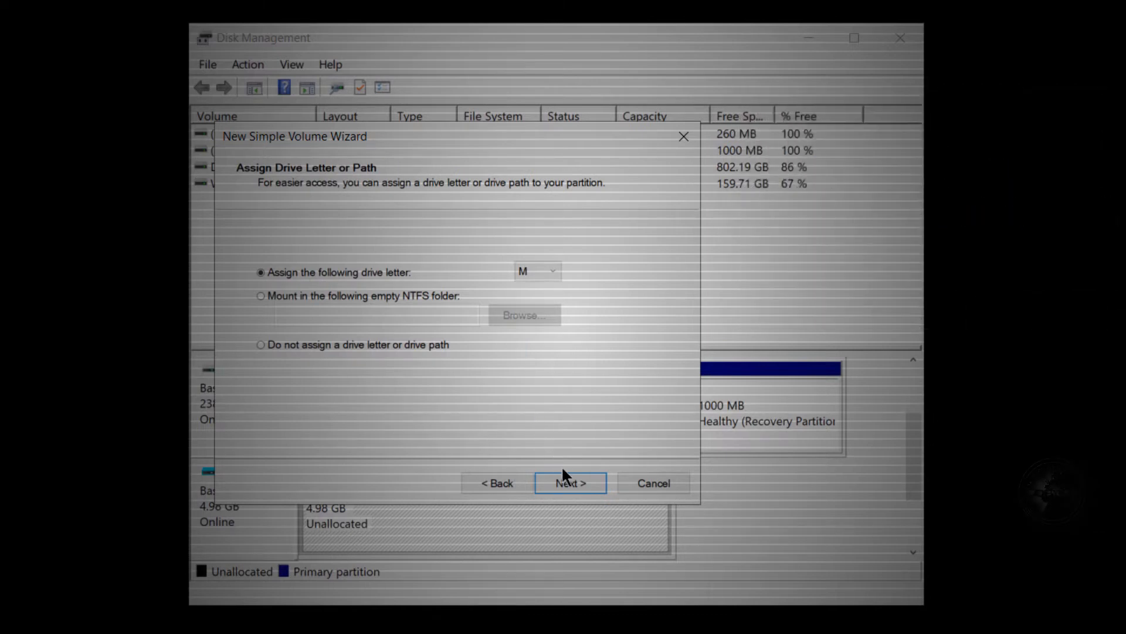
left_click(581, 481)
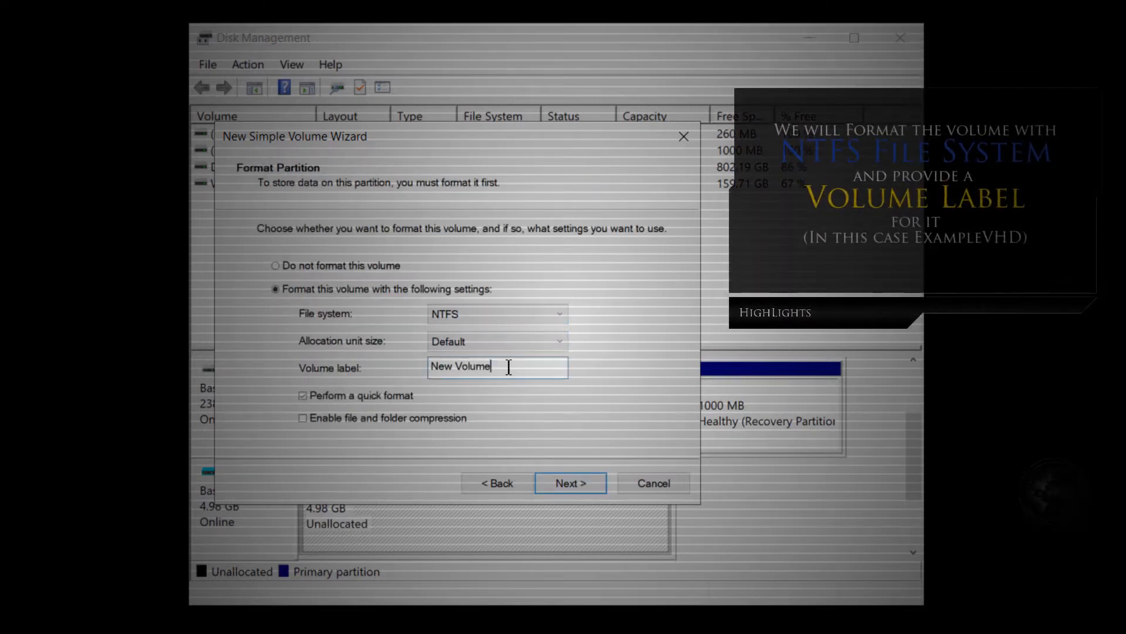
Label the volume ExampleVHD and finish creating it with the NTFS file system and quick format.
left_click_drag(505, 366, 419, 368)
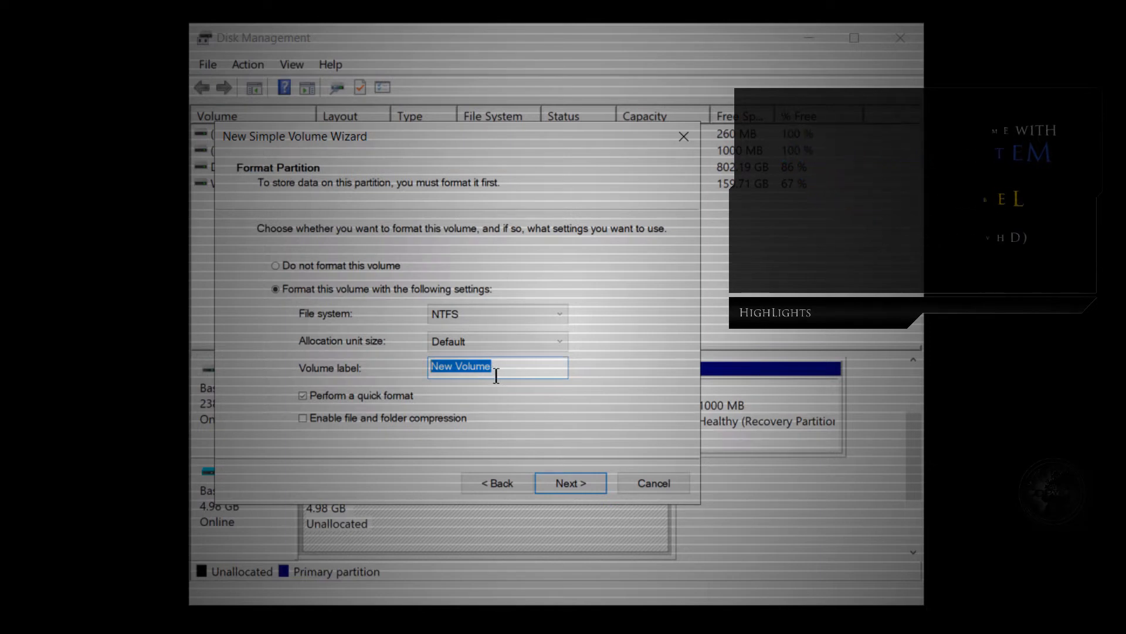
type("Exam")
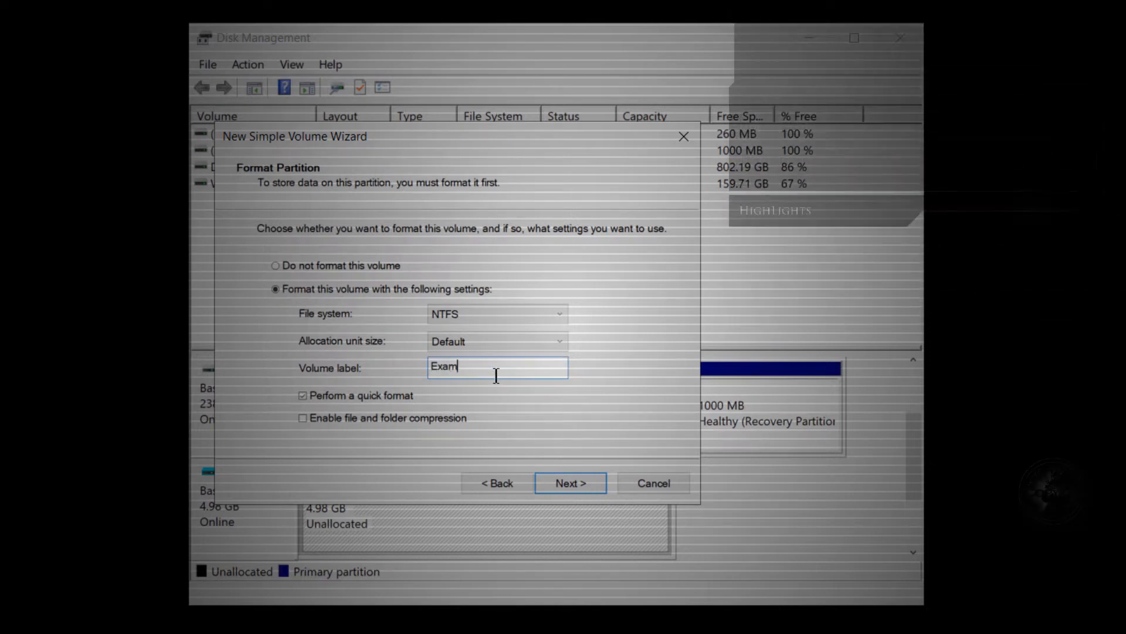
type("pleVHD")
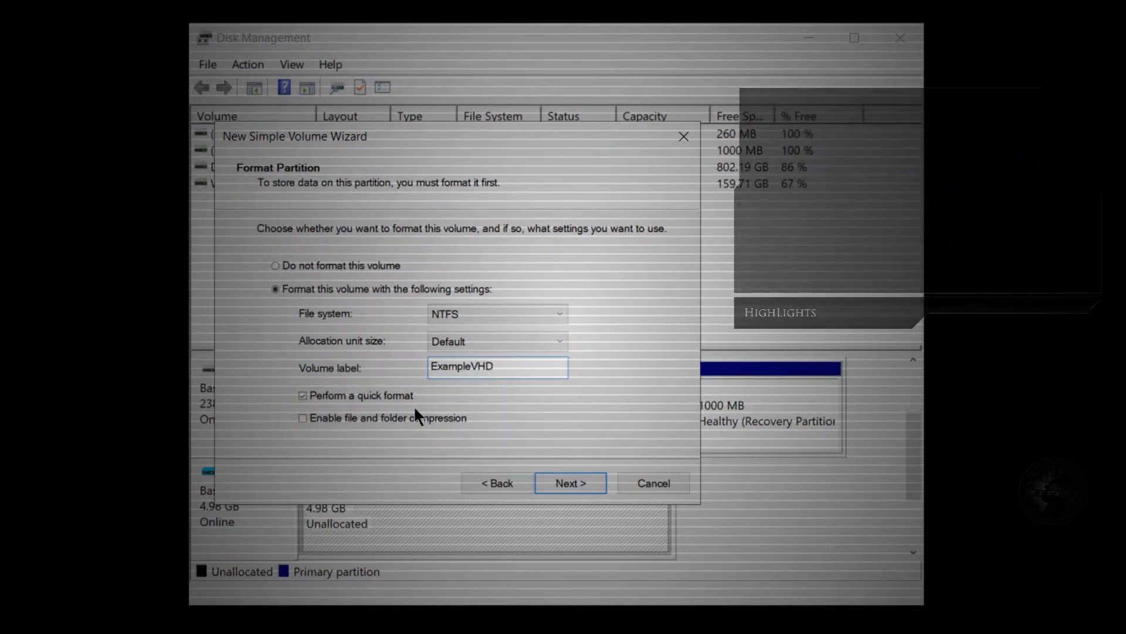
left_click(593, 484)
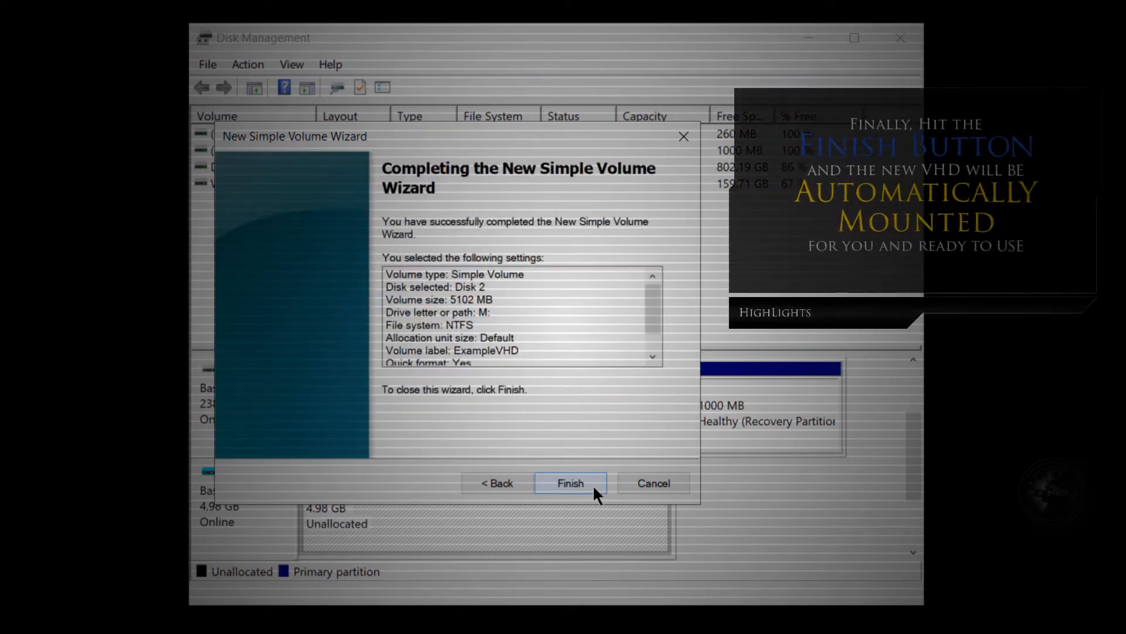
left_click(593, 484)
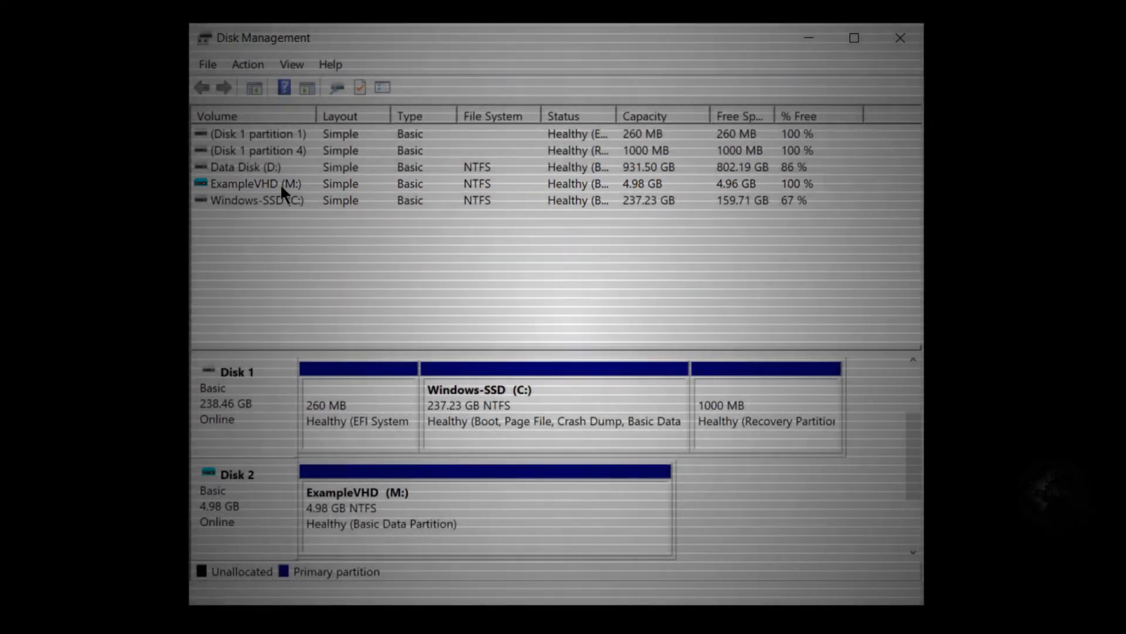
Close Disk Management and open the ExampleVHD (M:) drive from This PC in File Explorer.
left_click(895, 43)
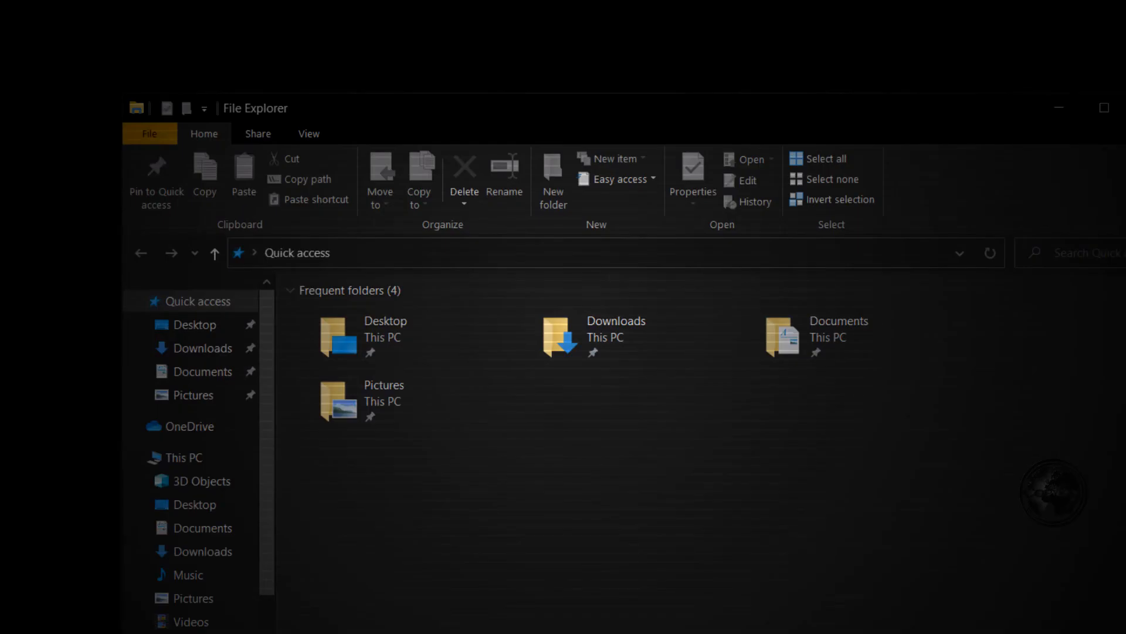
left_click(247, 462)
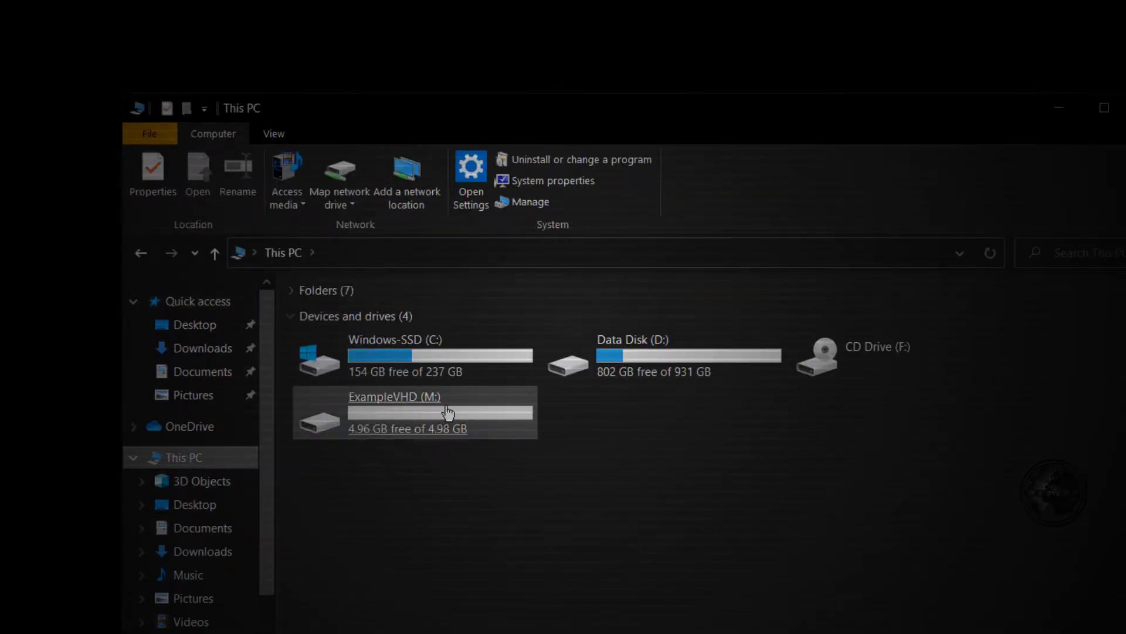
left_click(427, 418)
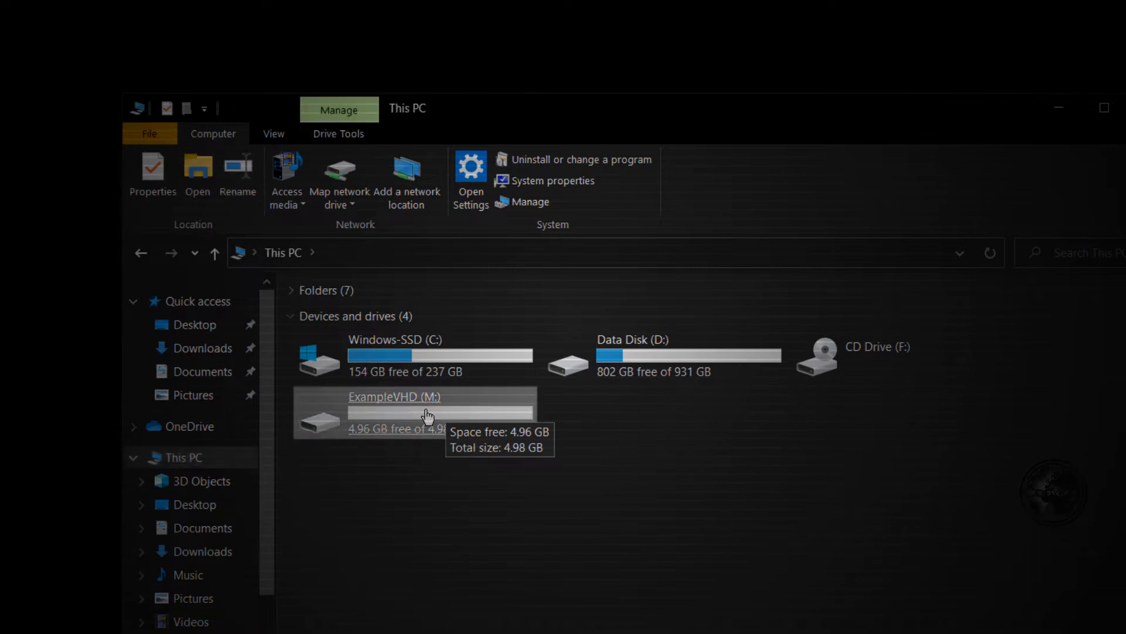
double_click(494, 417)
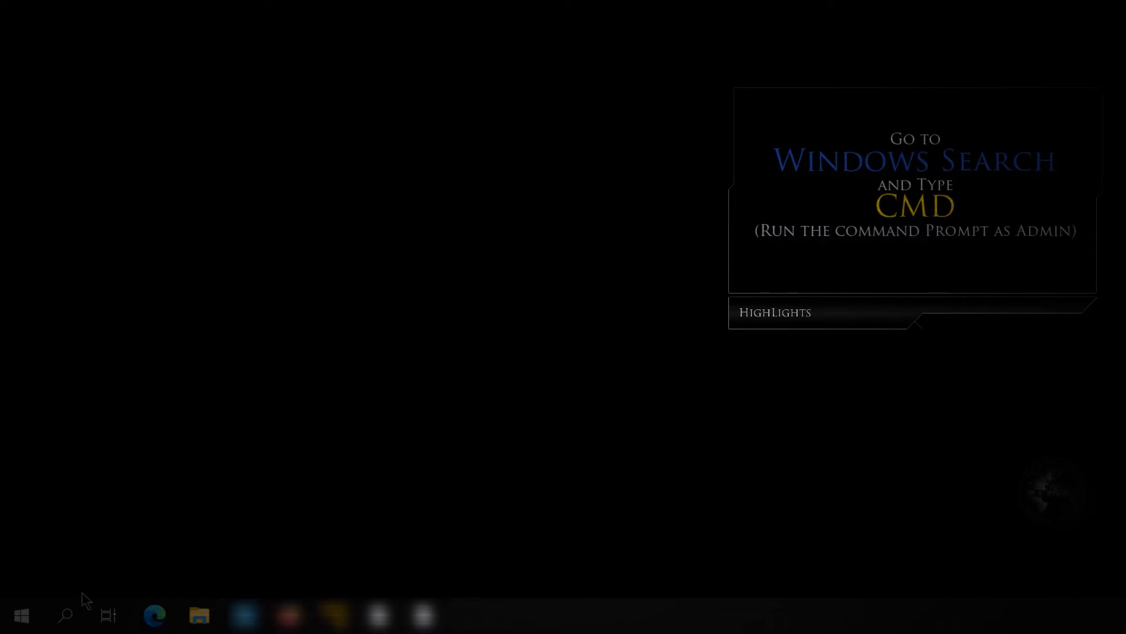
Search Windows for cmd and open Command Prompt as administrator.
left_click(66, 615)
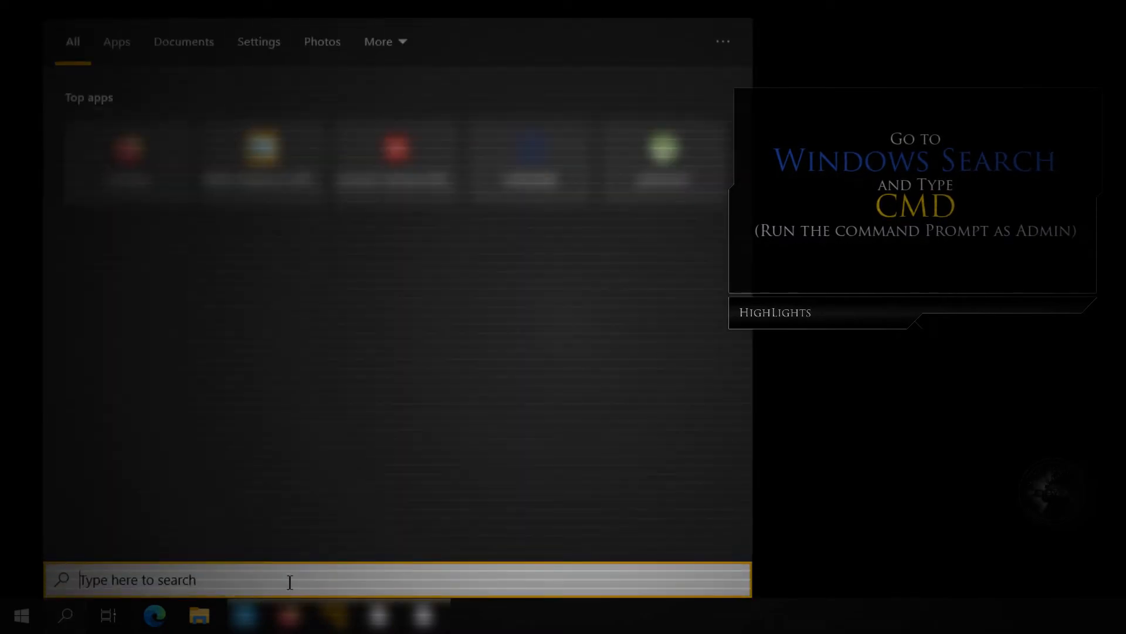
type("cmd")
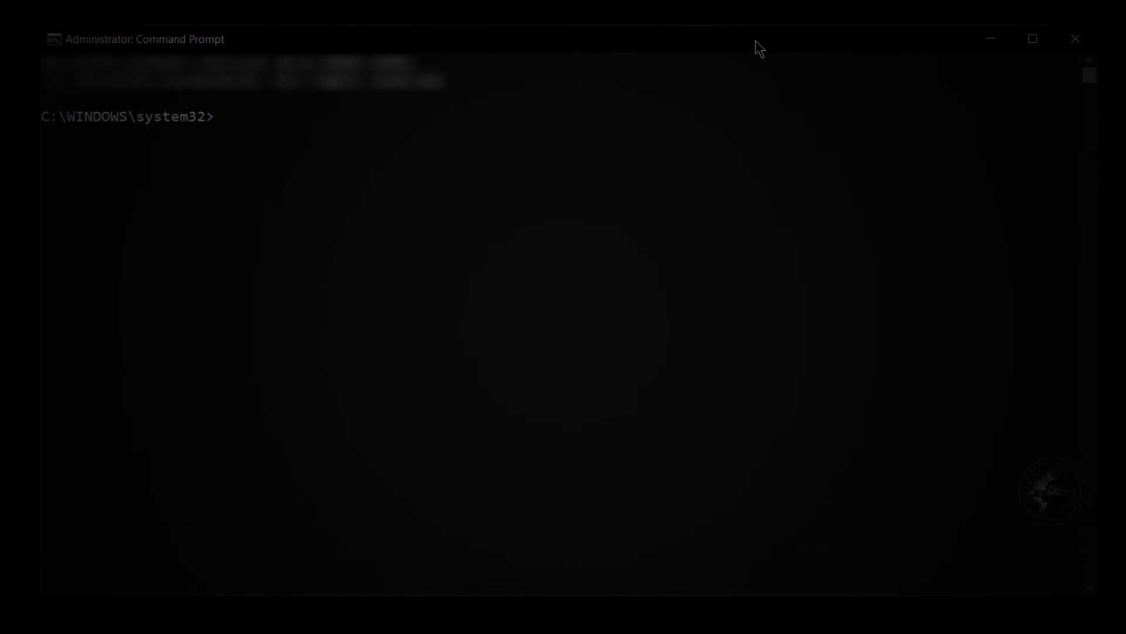
Launch diskpart from the Command Prompt and list the available disks with list disk.
type("diskpart")
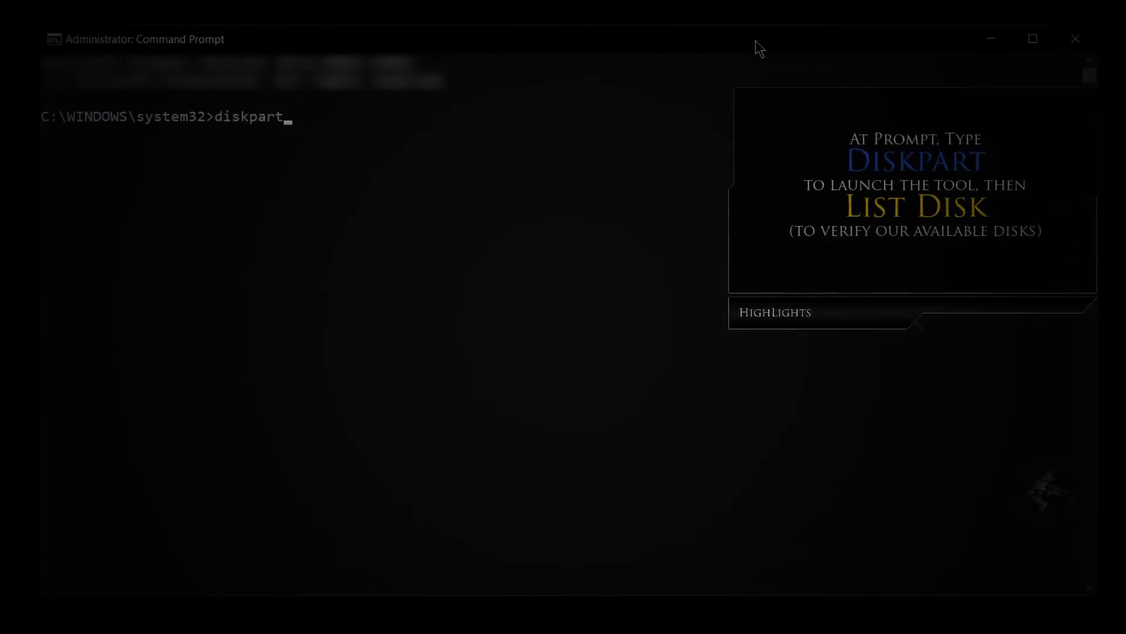
key("Return")
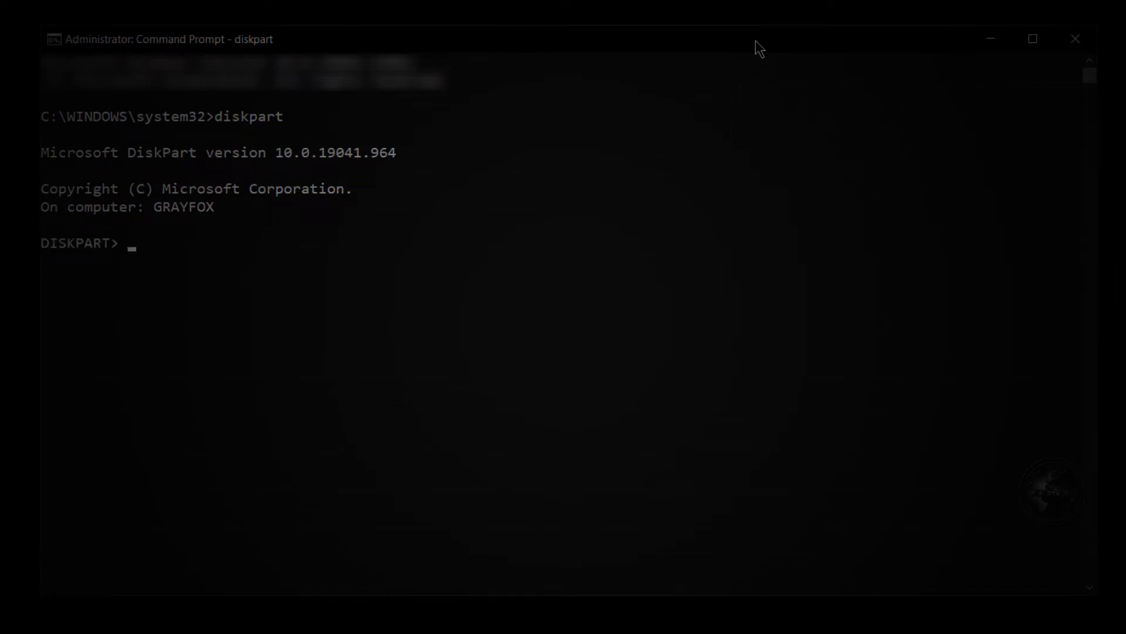
type("list disk")
key("Return")
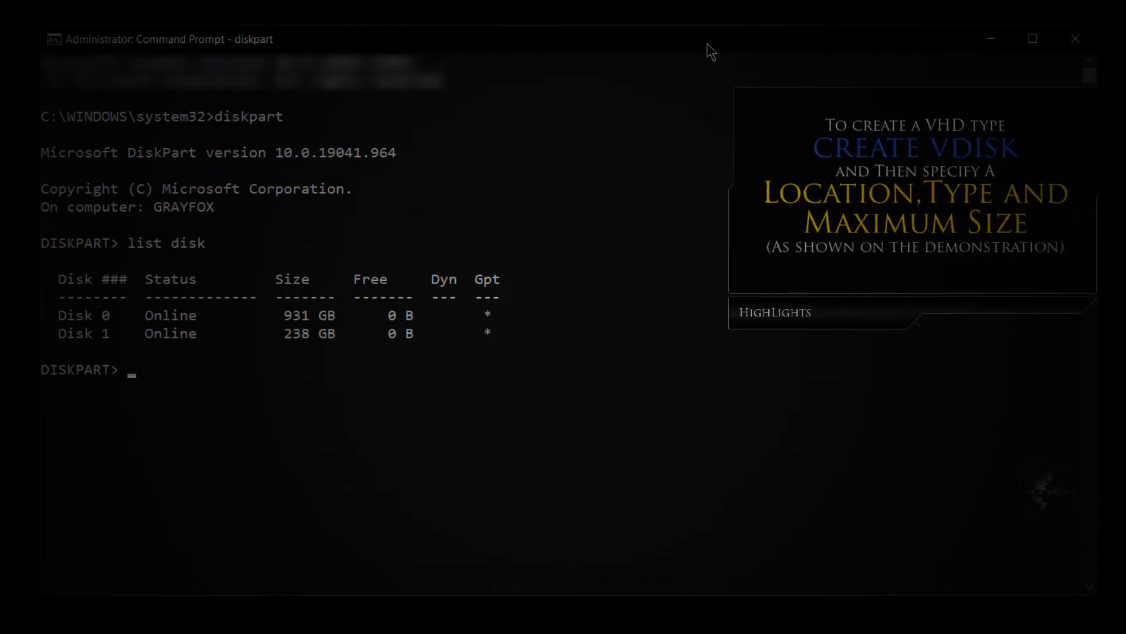
Create a fixed-type virtual disk file at C:\ExampleVHD.vhdx with a maximum size of 5000 MB using create vdisk.
type("reate vdisk file=\"C:")
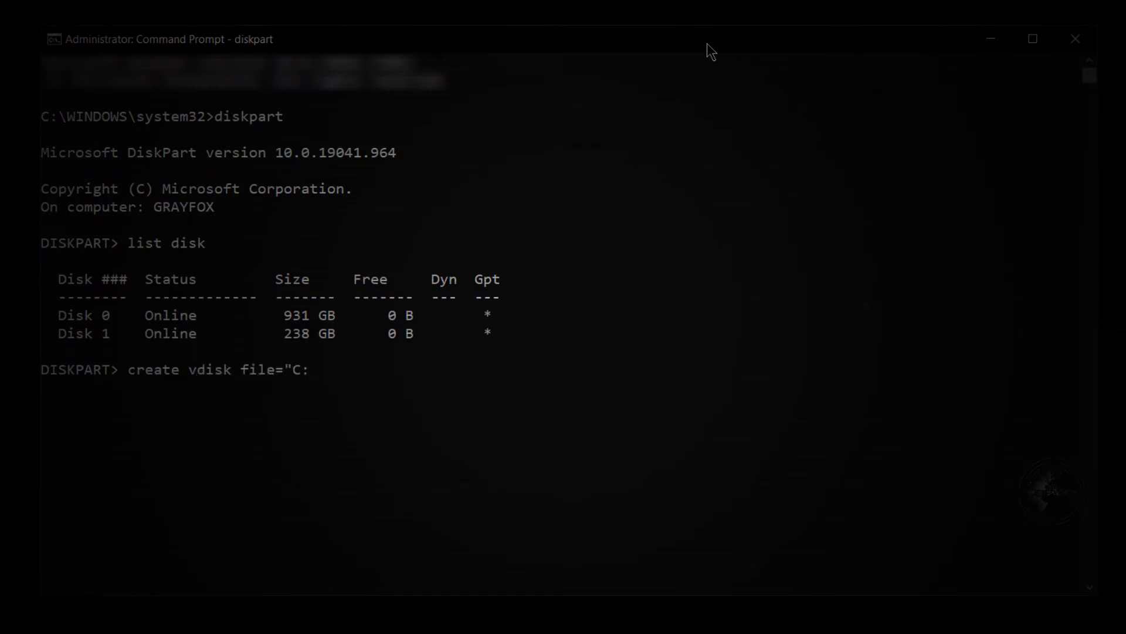
type("\\ExampleVHD.vhdx\"")
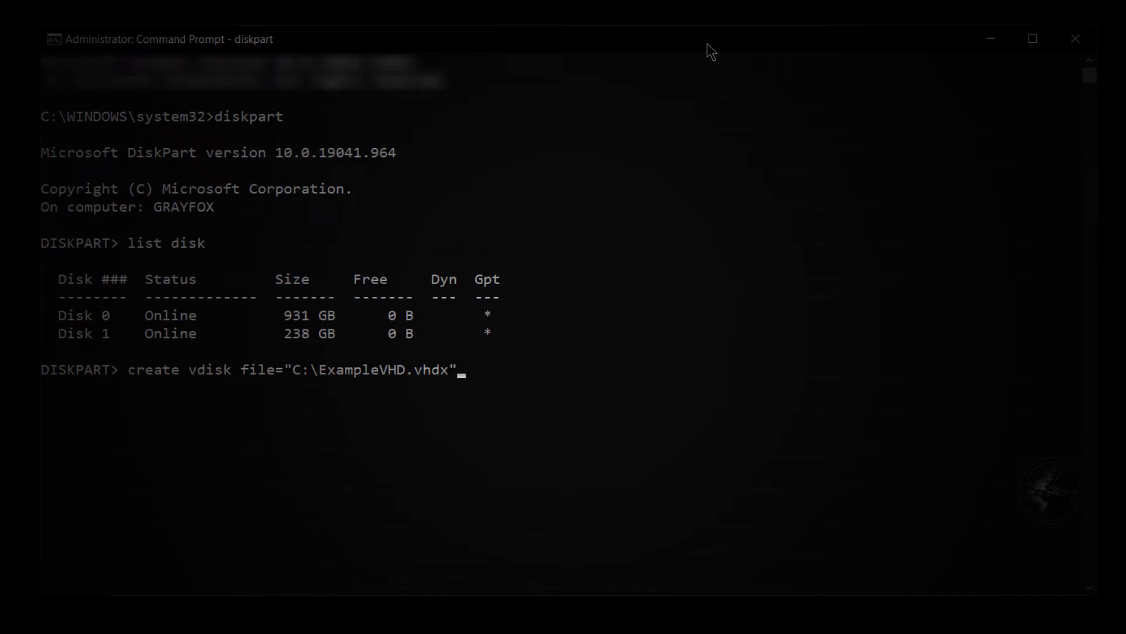
type(" type=fixed maximum=")
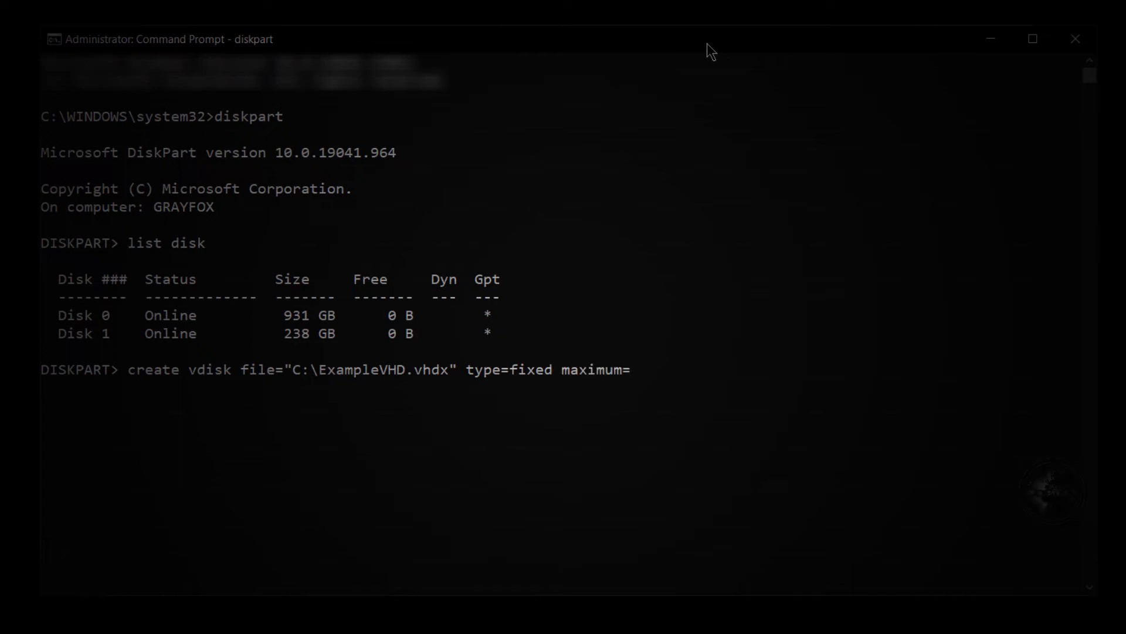
type("5000")
key("Return")
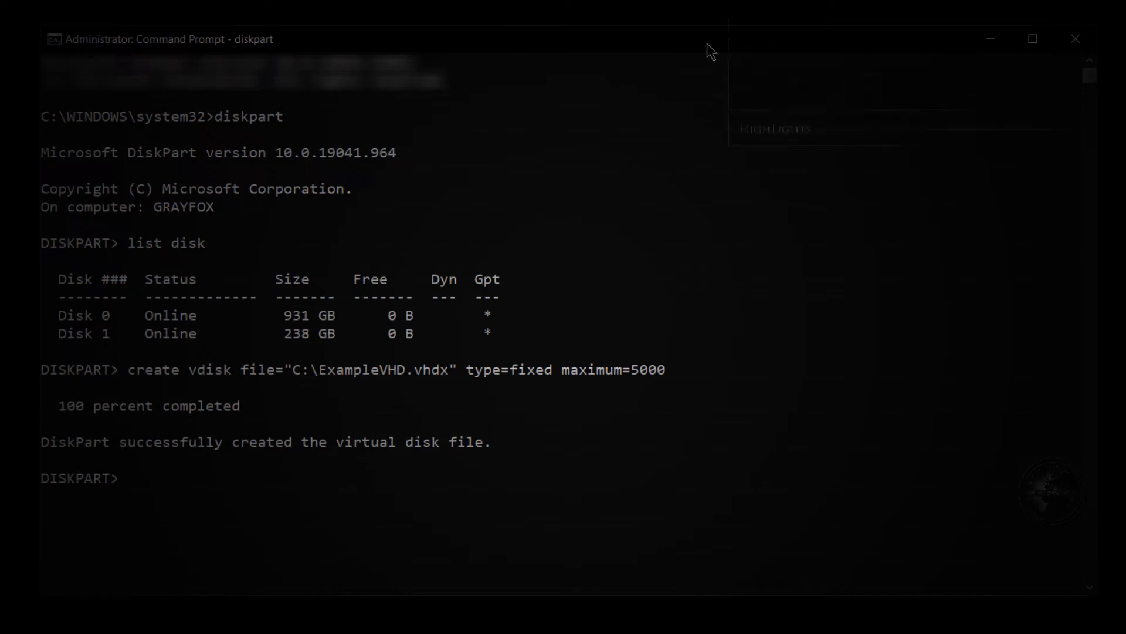
Select the virtual disk file C:\ExampleVHD.vhdx with the select vdisk command.
type("a")
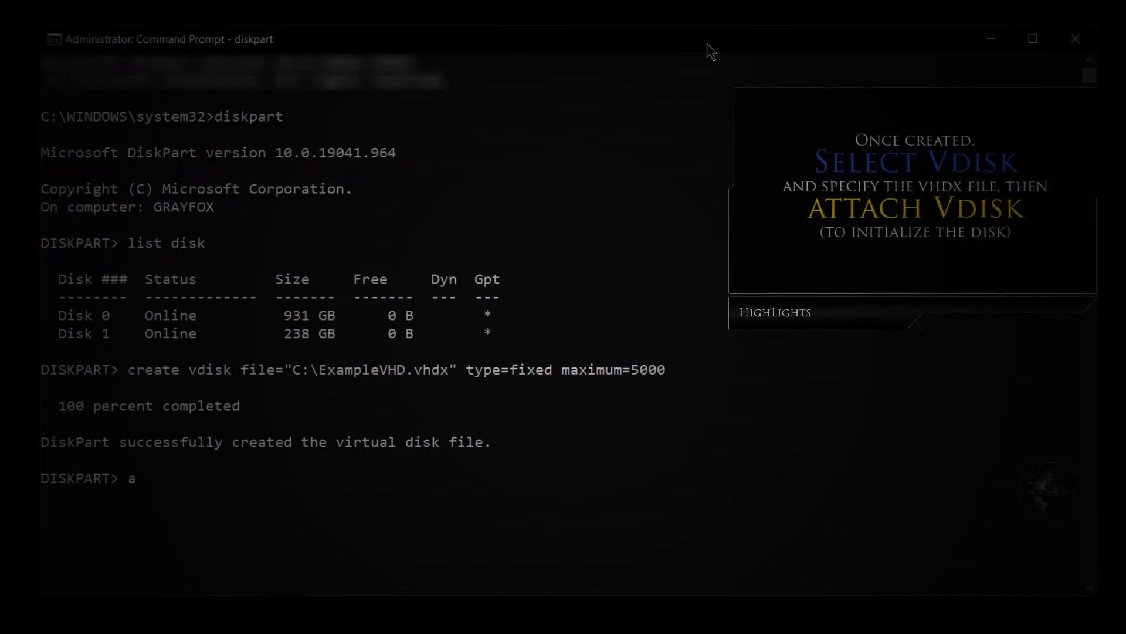
key("BackSpace")
type("select vdisk ")
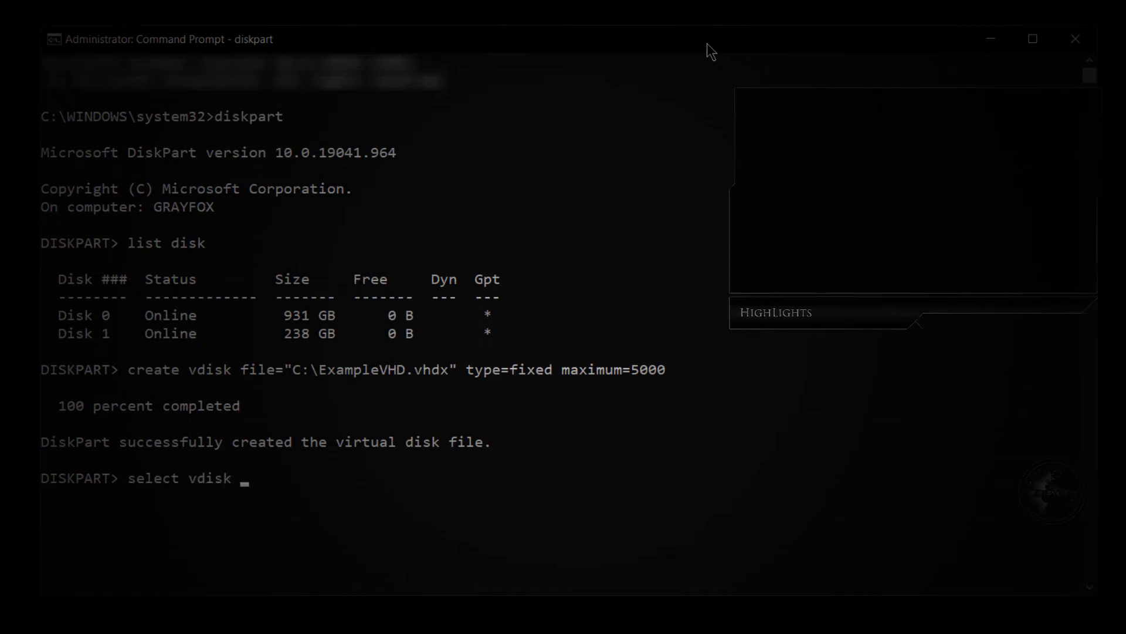
type("file=\"")
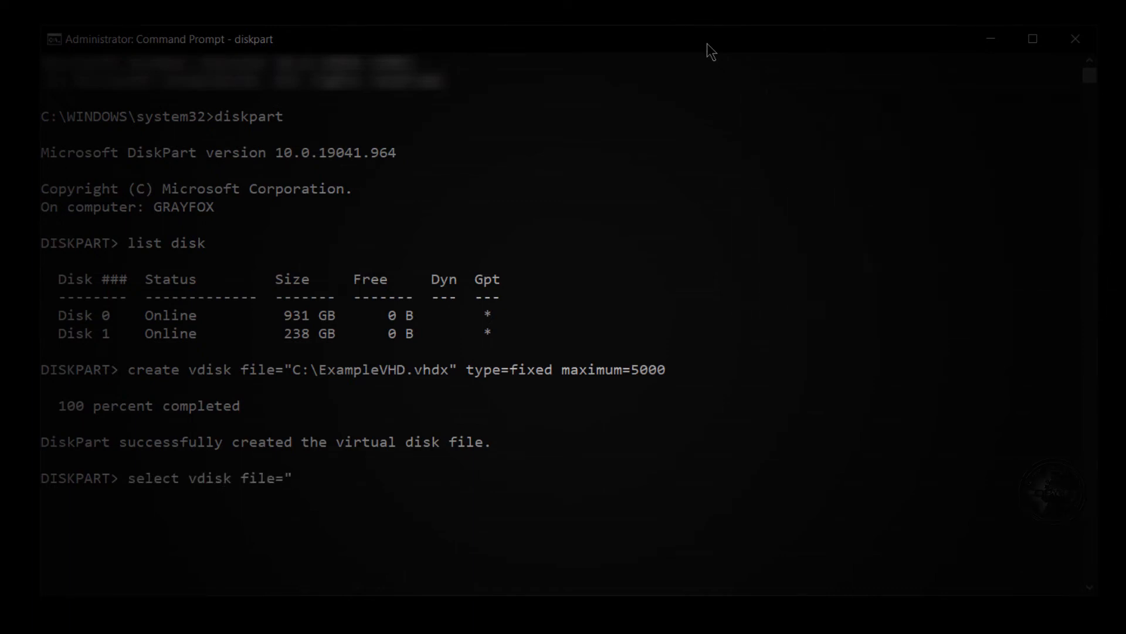
type("C:\\ExampleVHD.vhd")
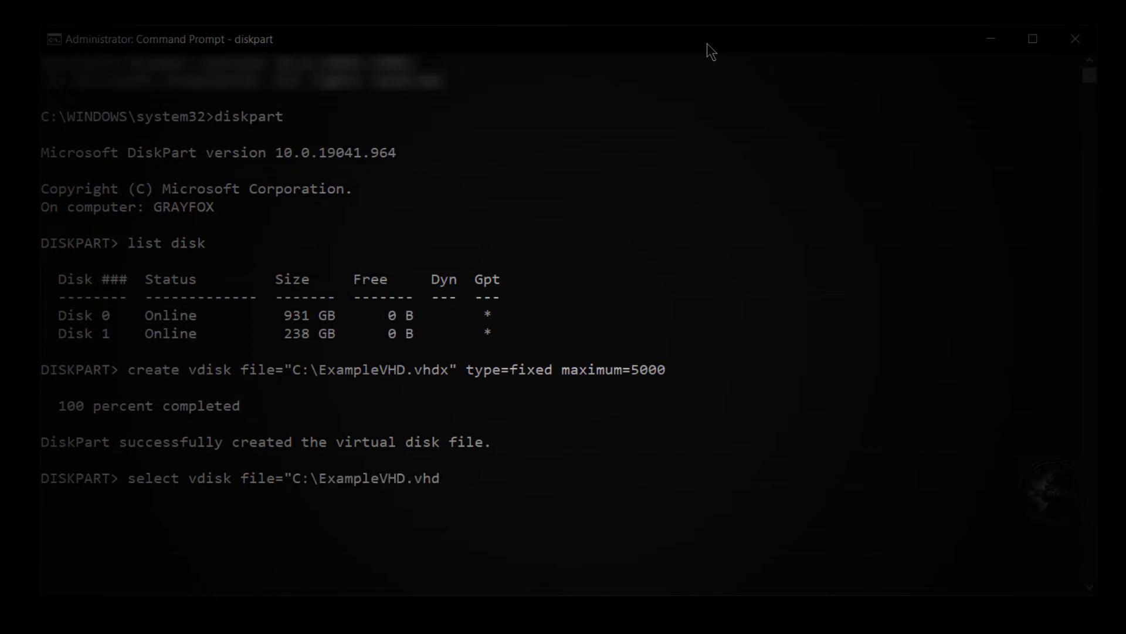
type("x\"")
key("Return")
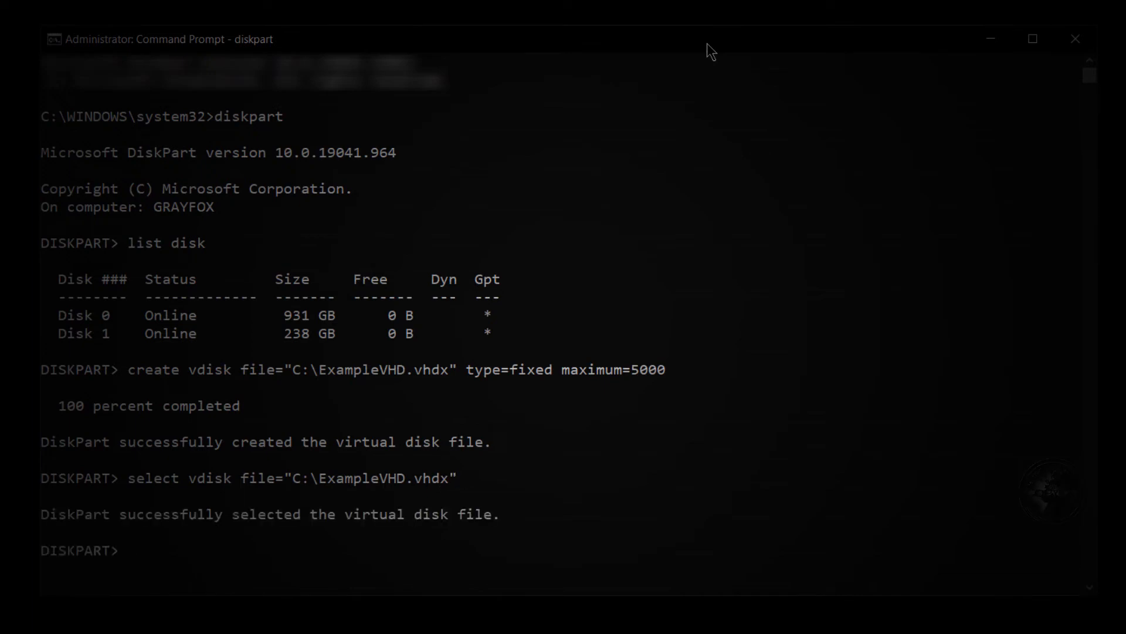
Attach the selected virtual disk with attach vdisk and list the disks to check that it is mounted.
type("attach vdisk")
key("Return")
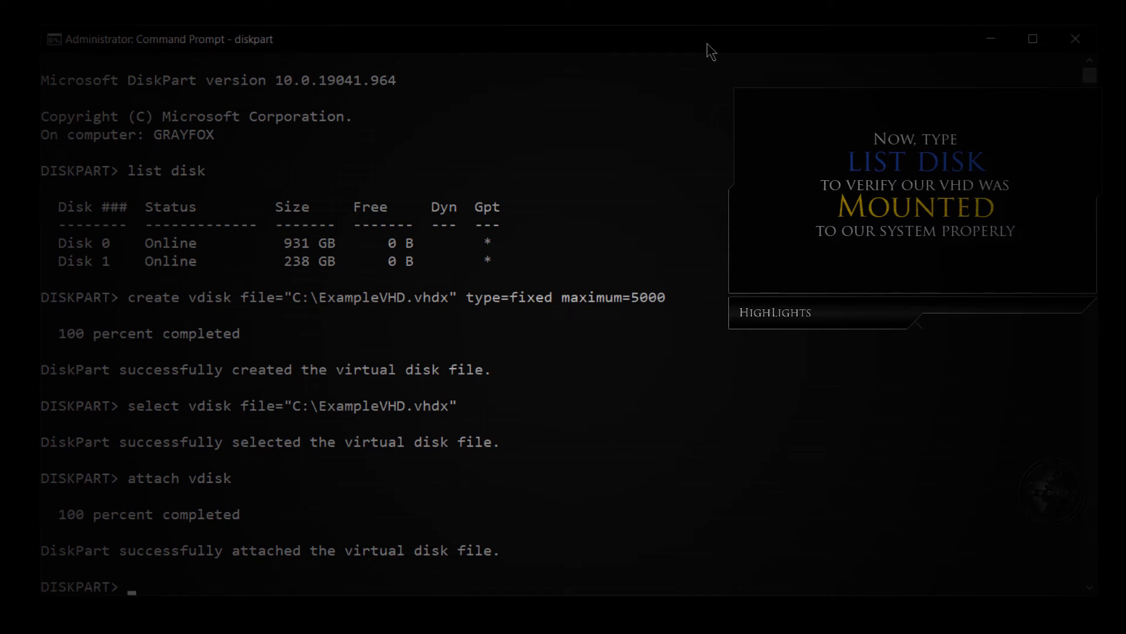
type("list ")
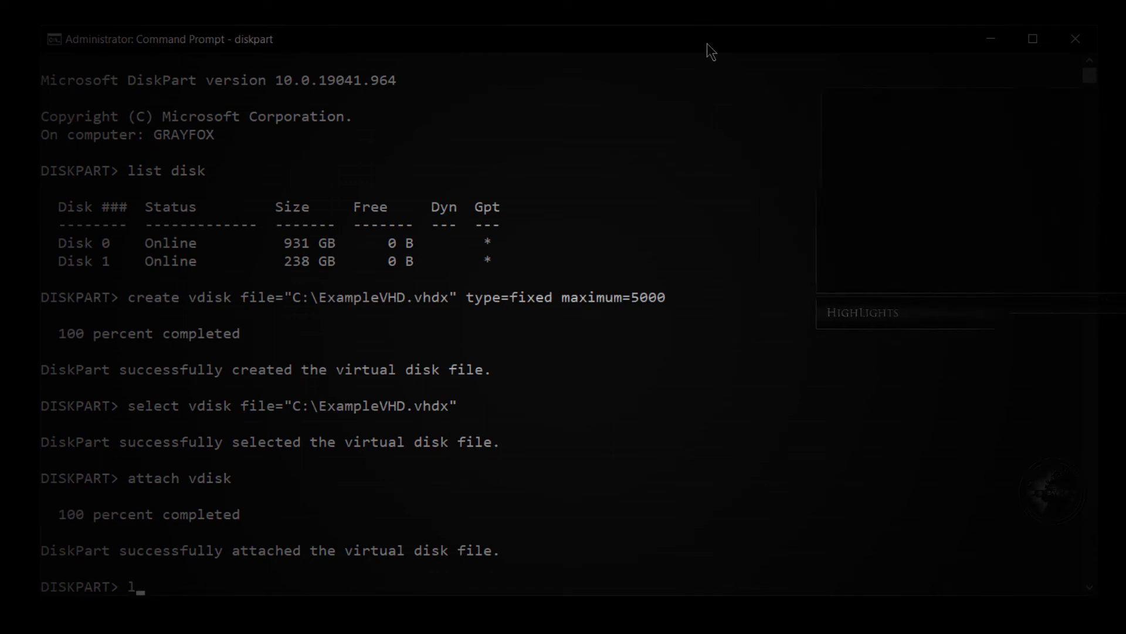
type("disk")
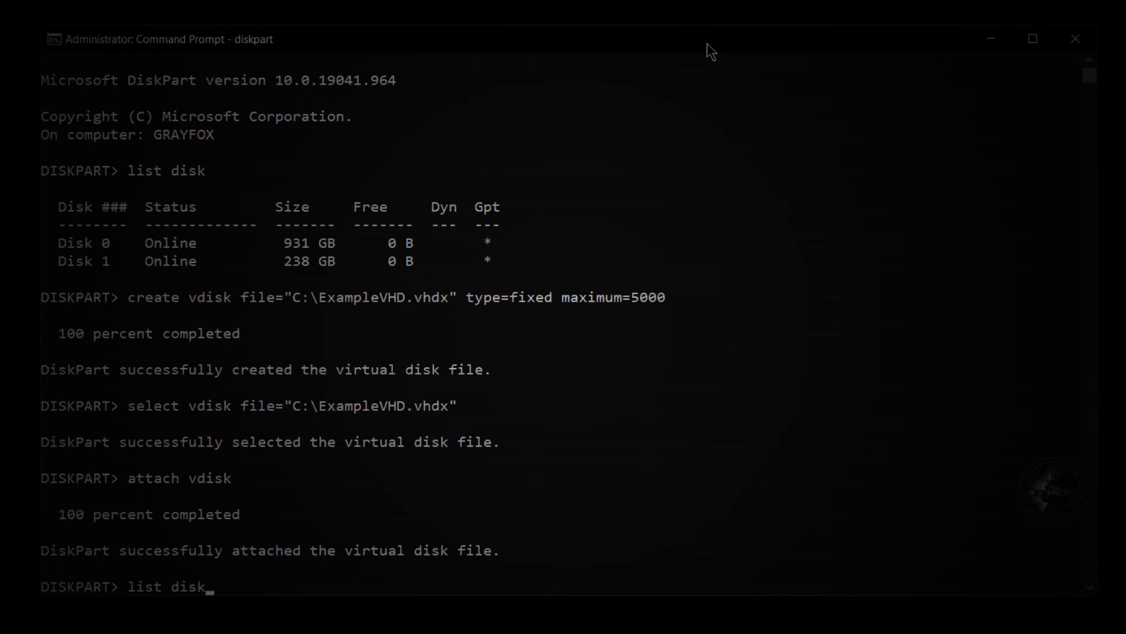
key("Return")
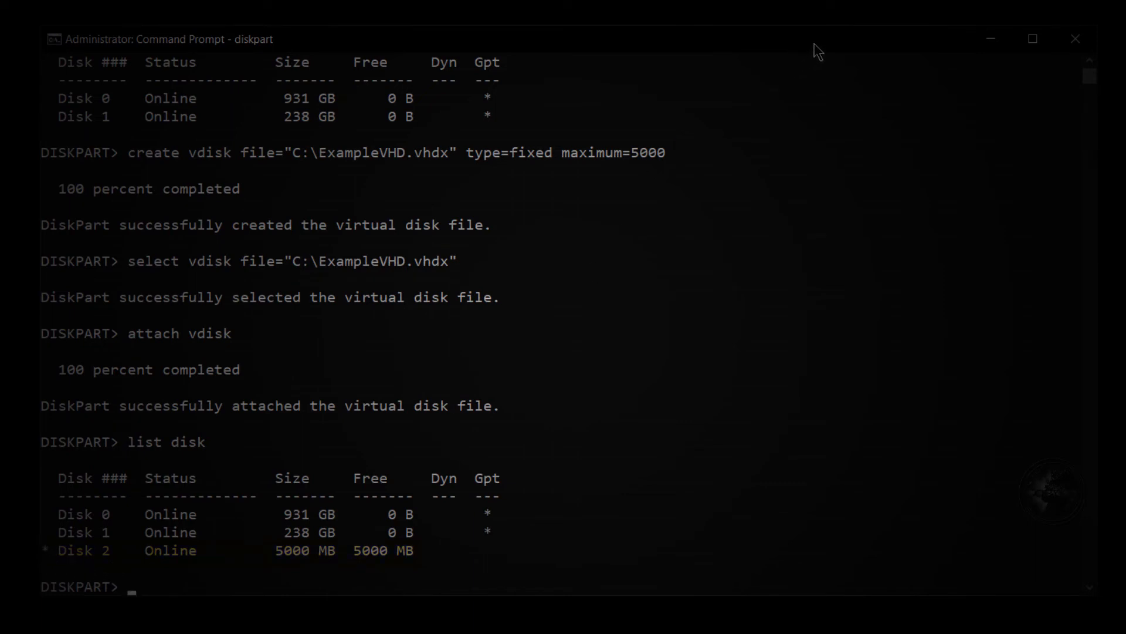
Convert the attached virtual disk to GPT and create a primary partition on it.
type("convert")
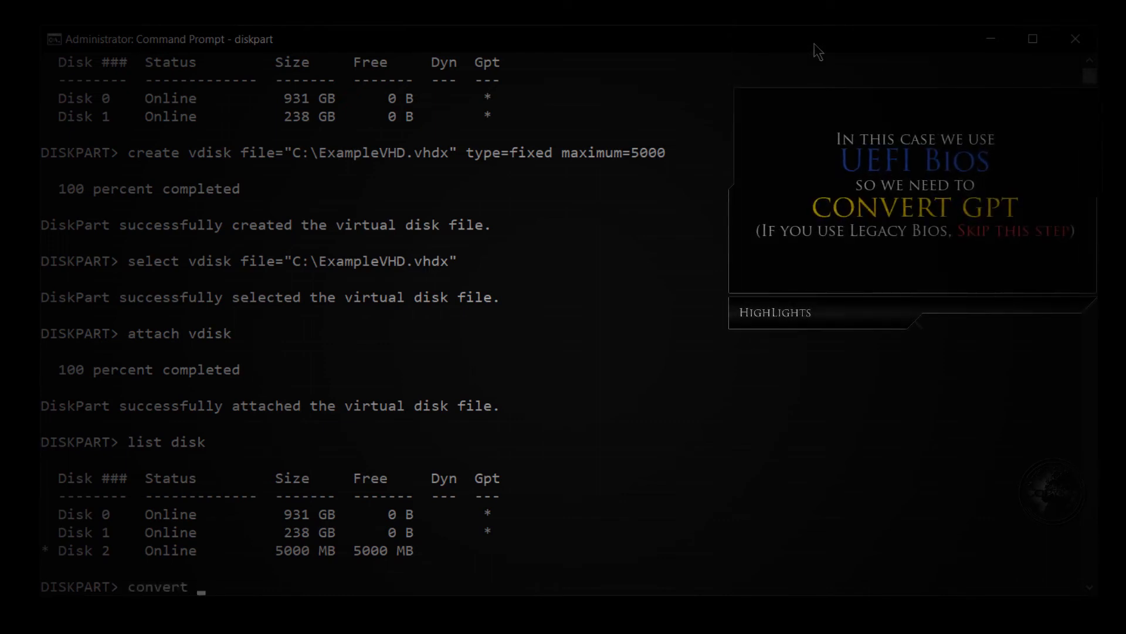
type(" gpt")
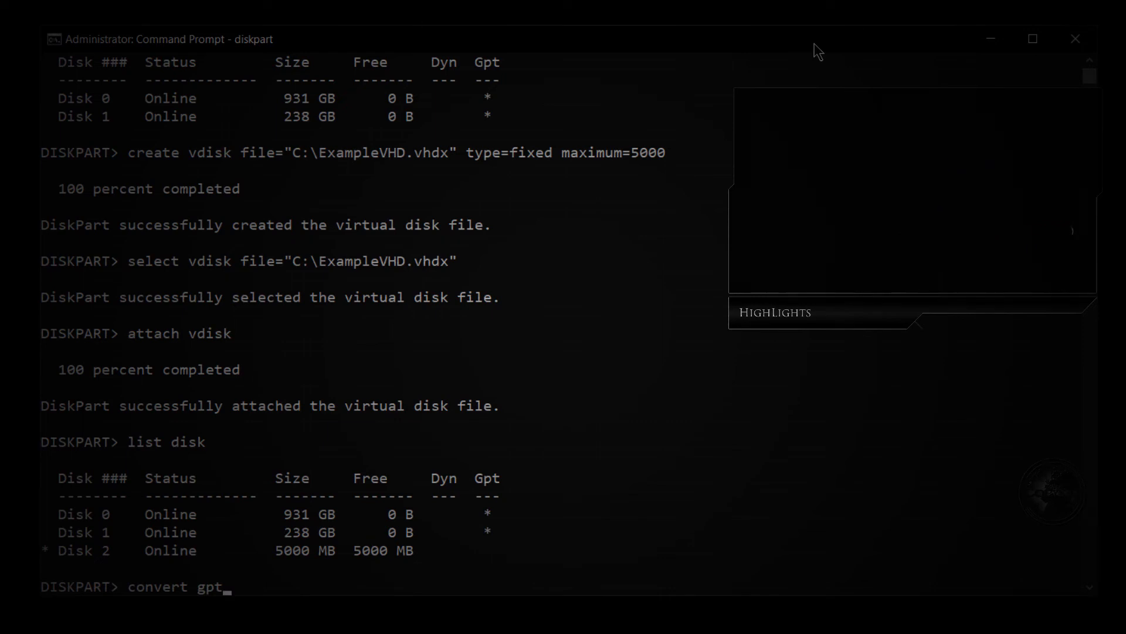
key("Return")
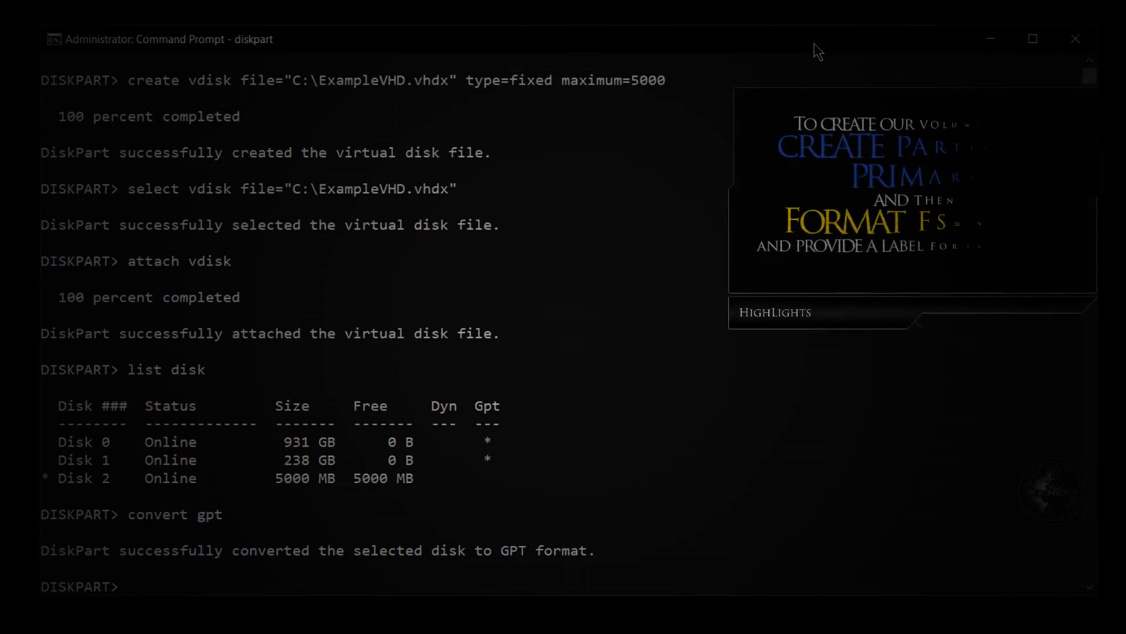
type("crea")
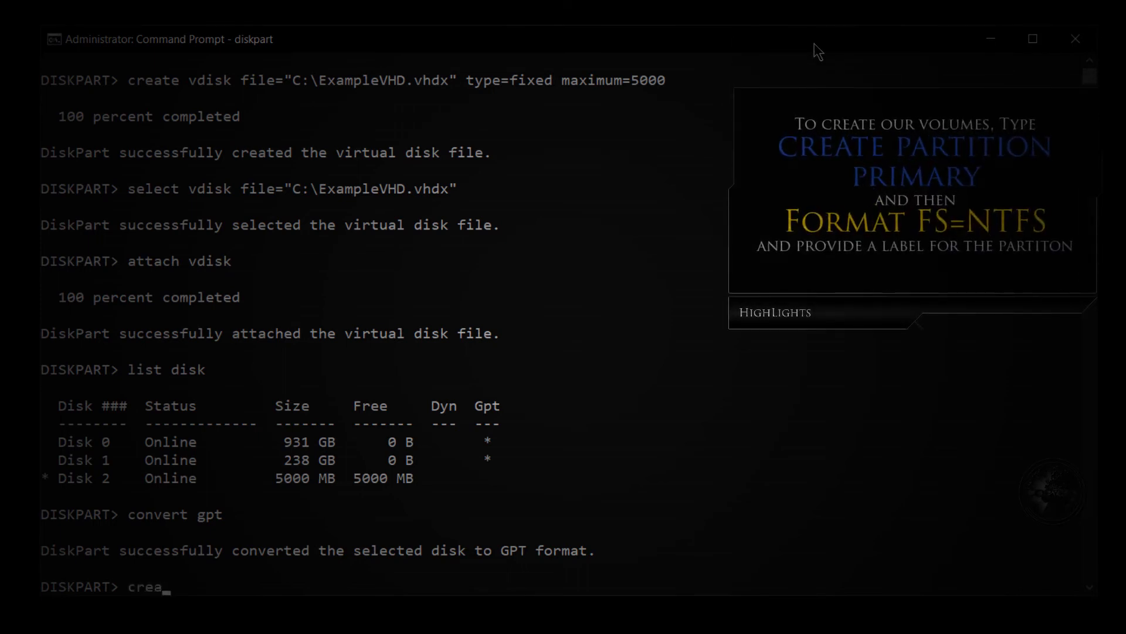
type("te parti")
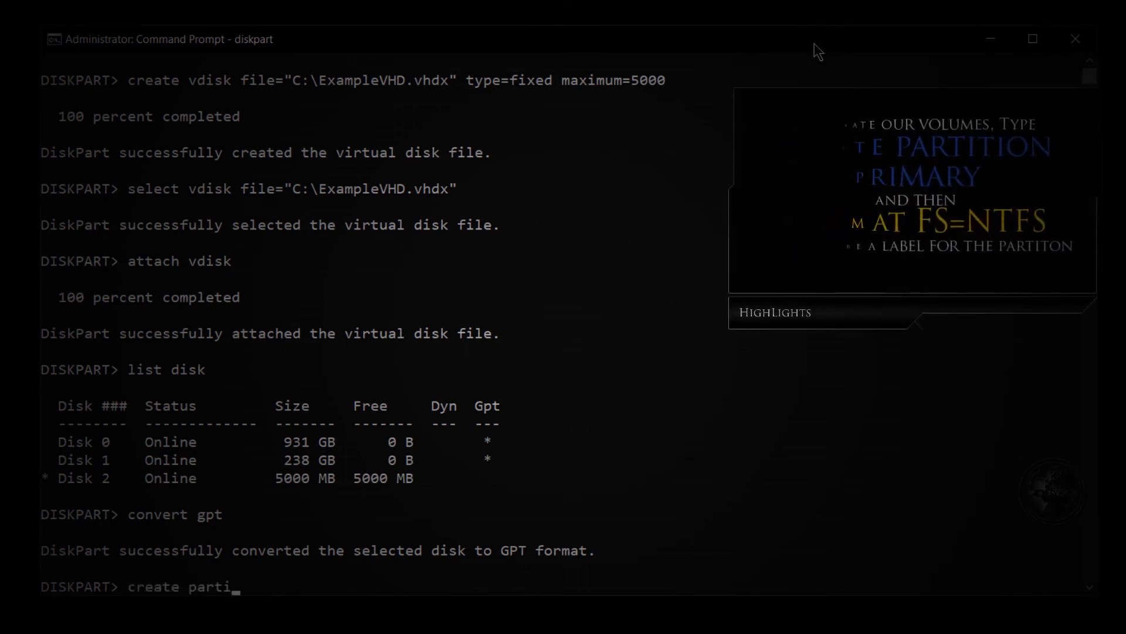
type("tion primary")
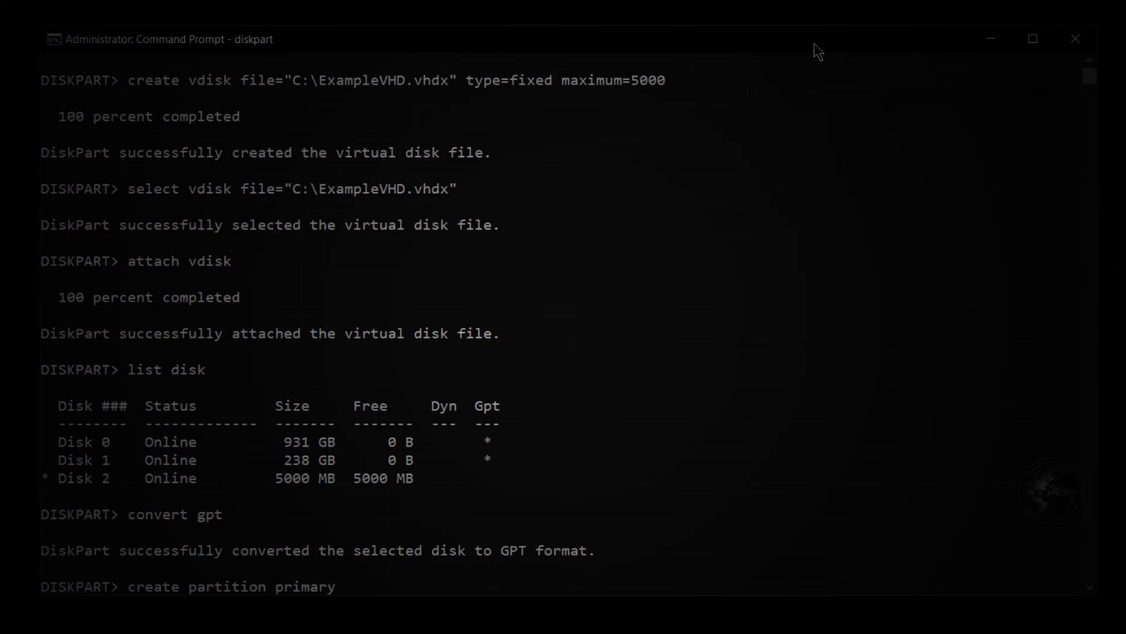
key("Return")
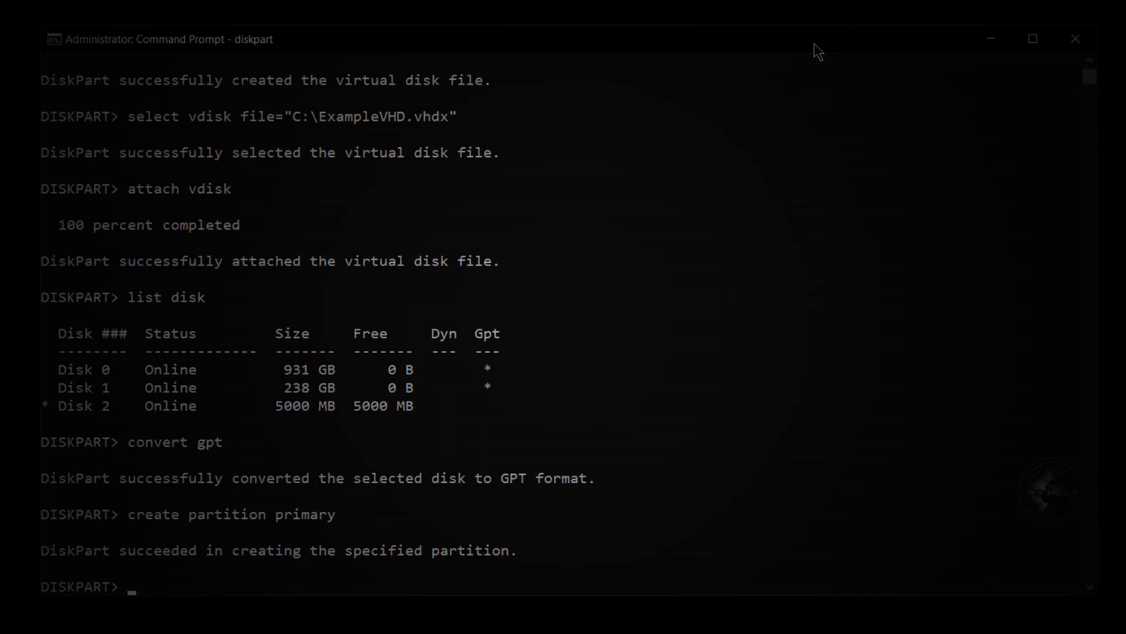
Quick-format the new partition as NTFS with the label ExampleVHD.
type("format fs=ntfs label=")
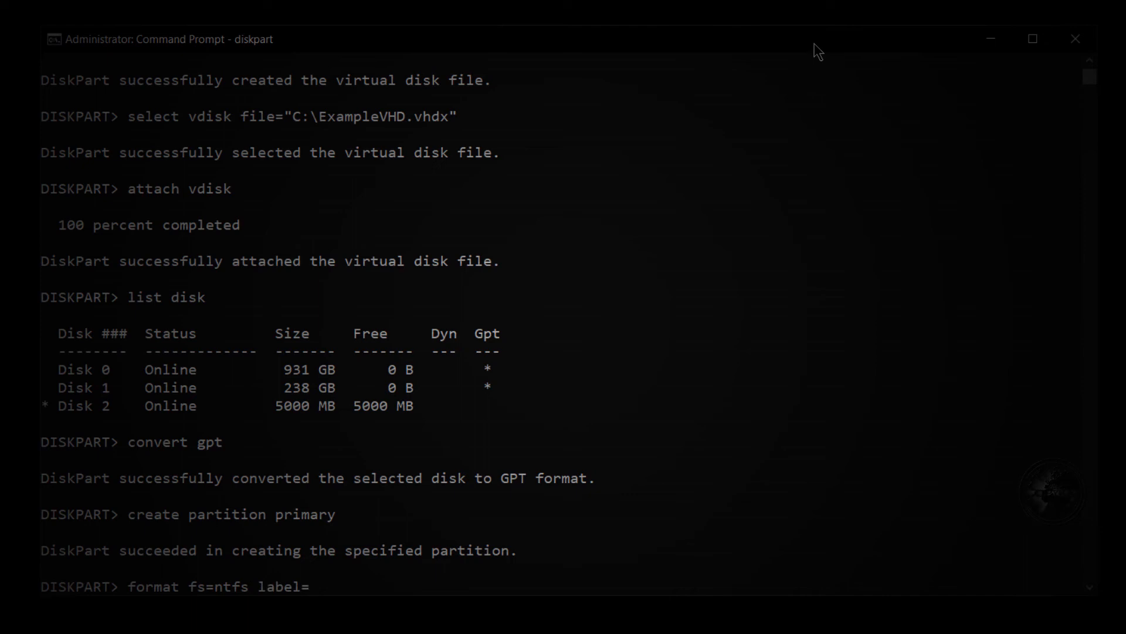
type("ExampleVHD.vhd")
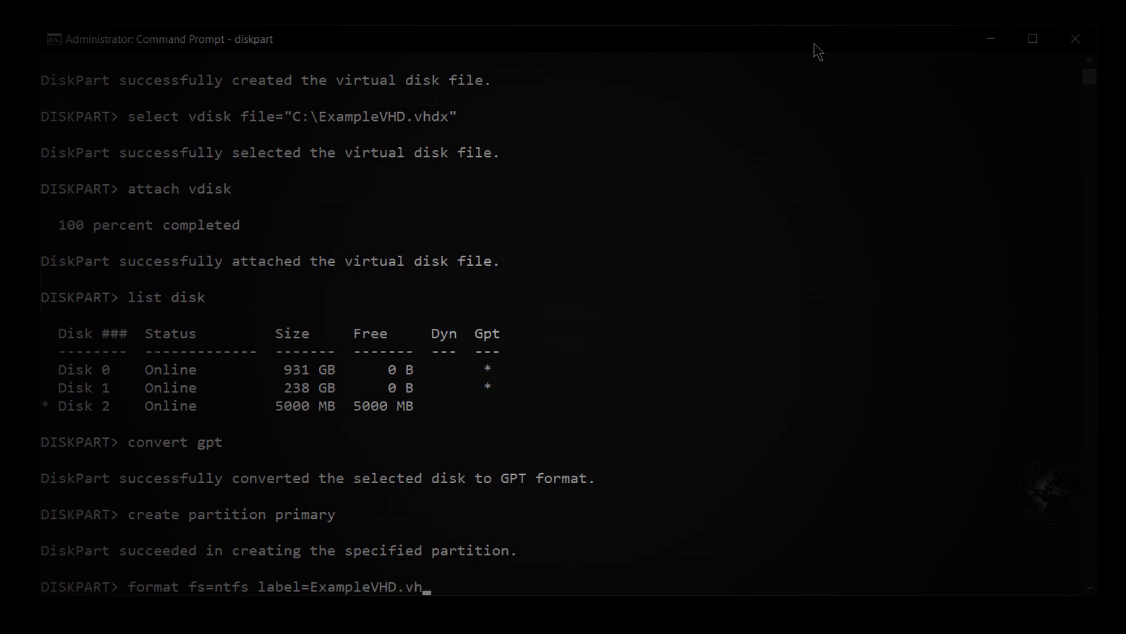
key("BackSpace")
key("BackSpace")
key("BackSpace")
key("BackSpace")
key("BackSpace")
type("D quick")
key("Return")
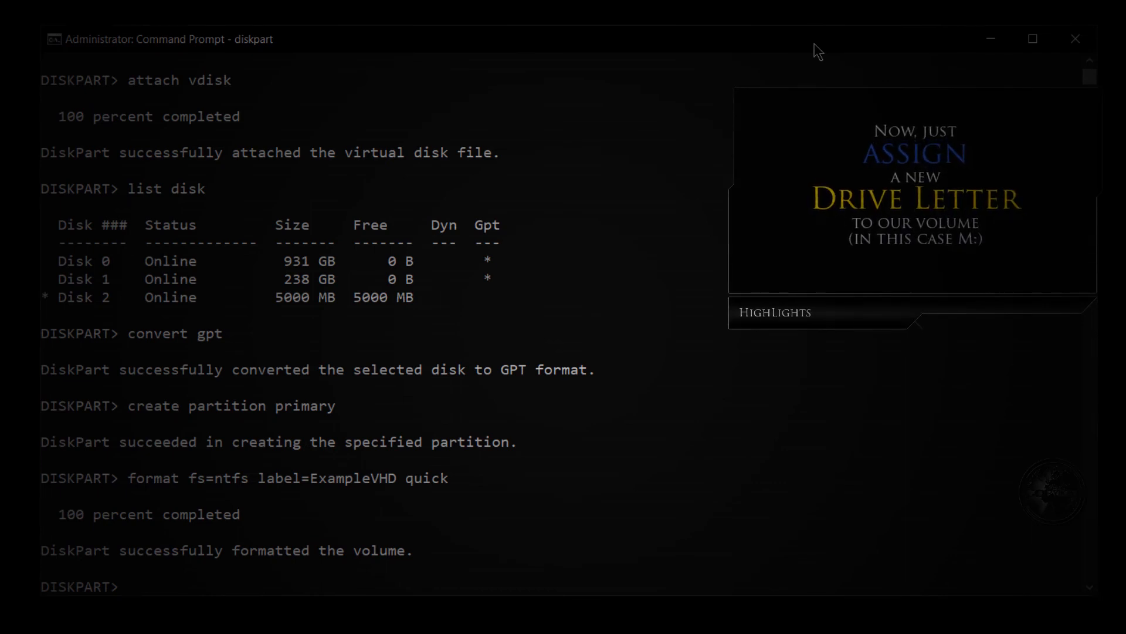
Assign drive letter M to the newly formatted volume using the command assign letter M.
type("assing")
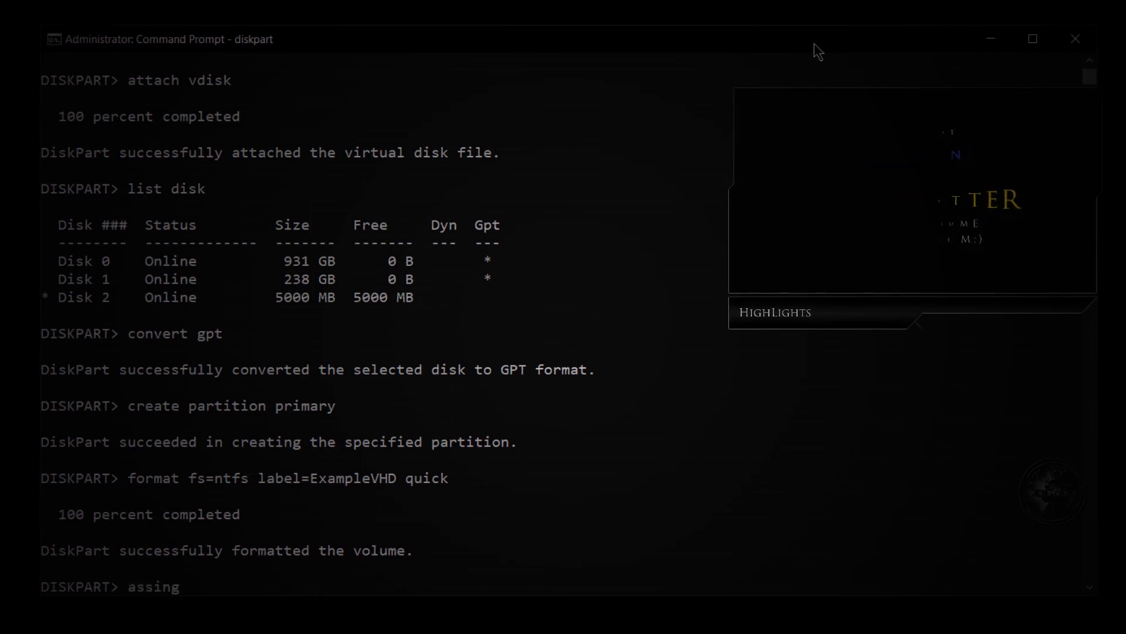
key("BackSpace")
key("BackSpace")
type("gn lett")
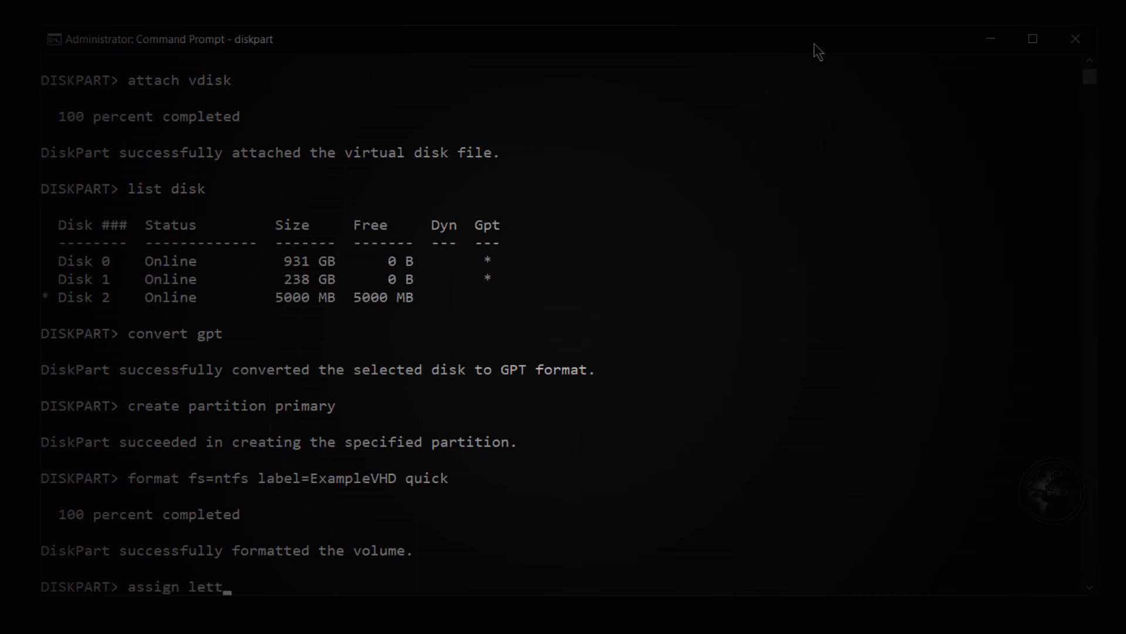
type("er M")
key("Return")
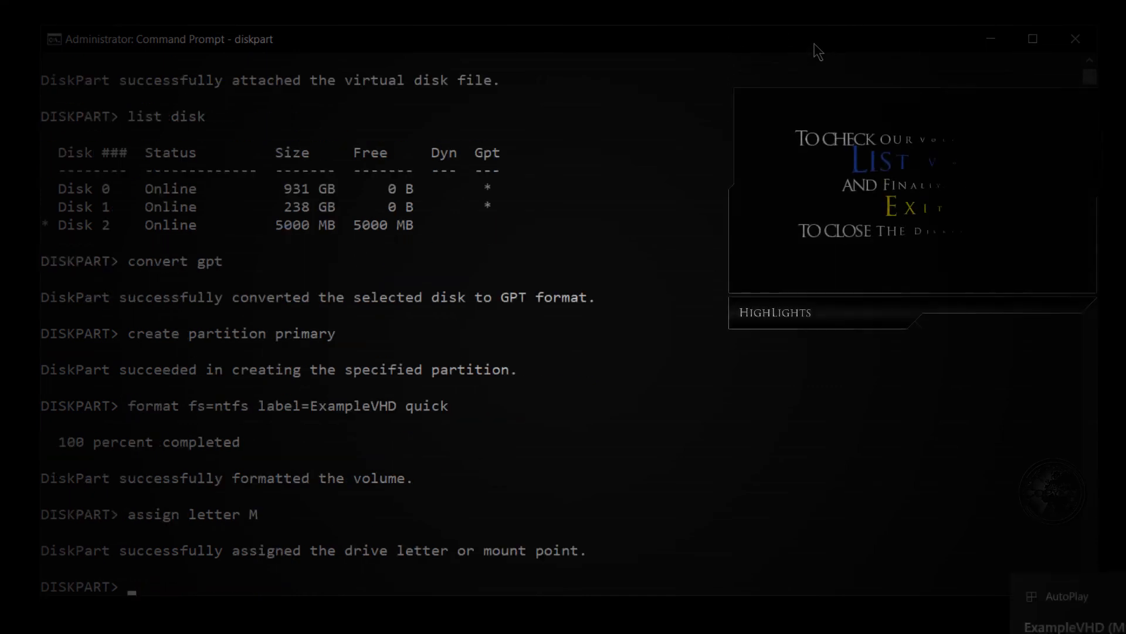
List the disks and then the volumes with list disk and list vol to check the new drive.
type("list disk")
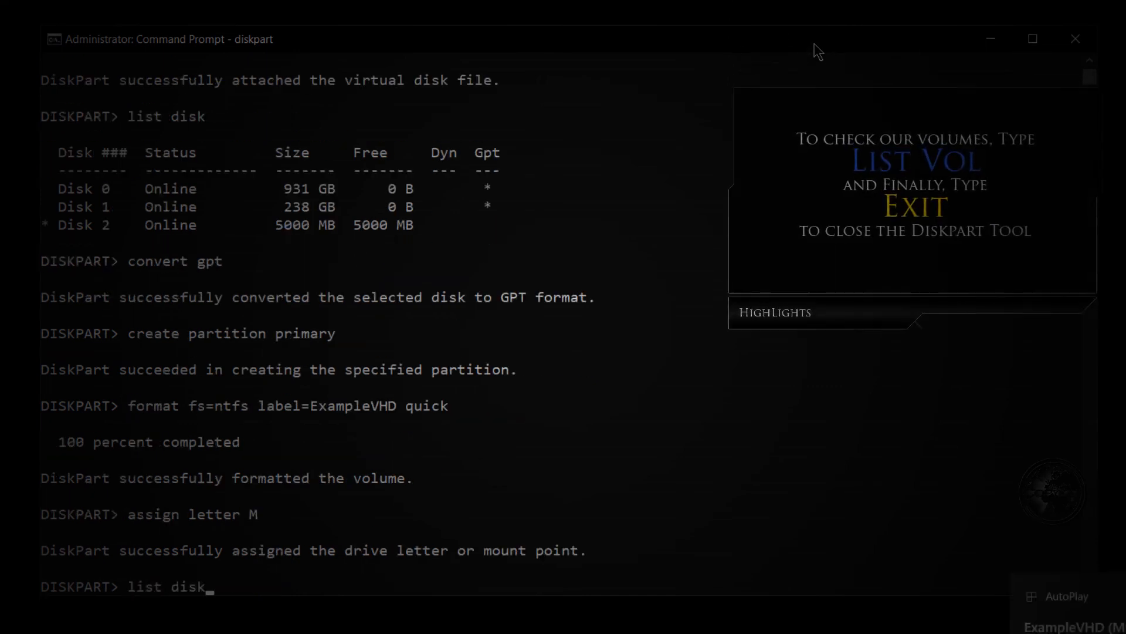
key("Return")
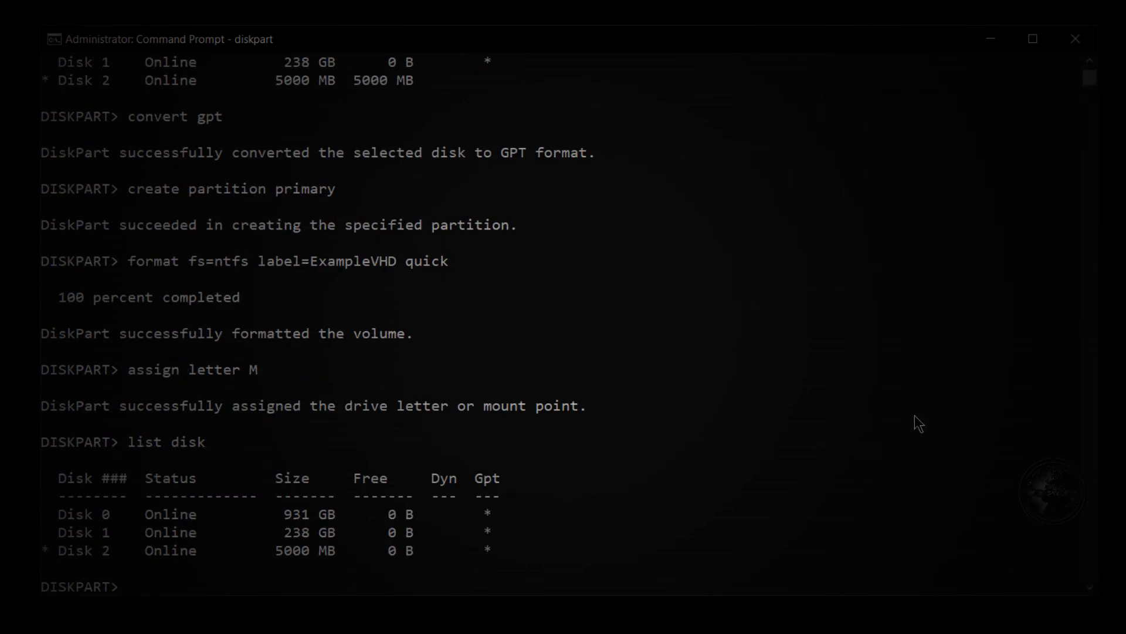
type("list vol")
key("Return")
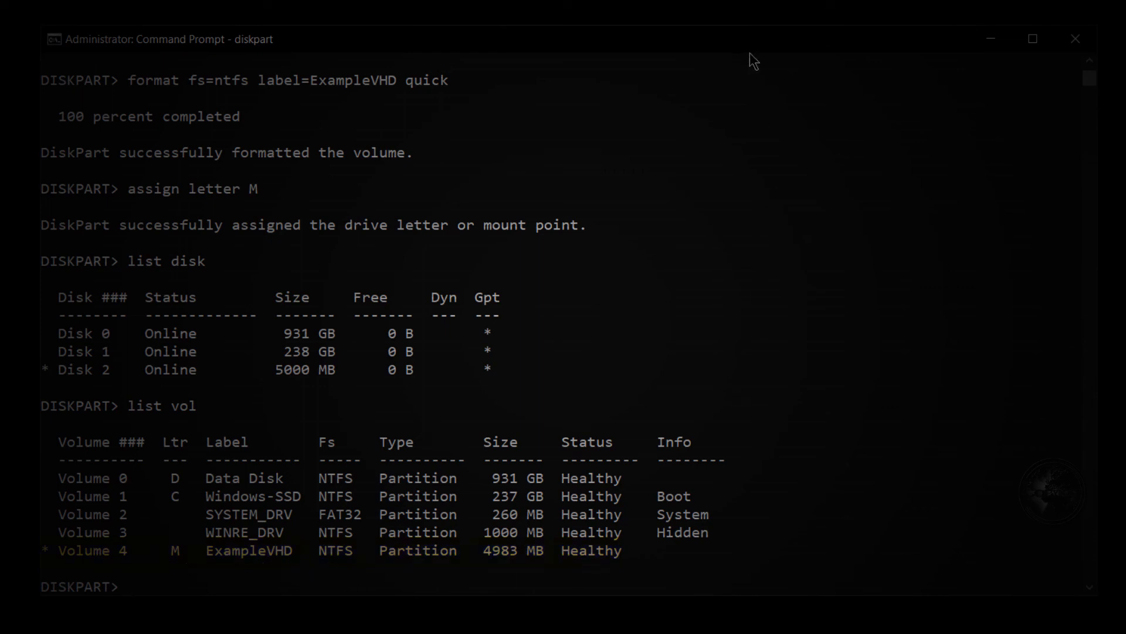
Exit DiskPart and switch the Command Prompt to the M: drive.
type("exit")
key("Return")
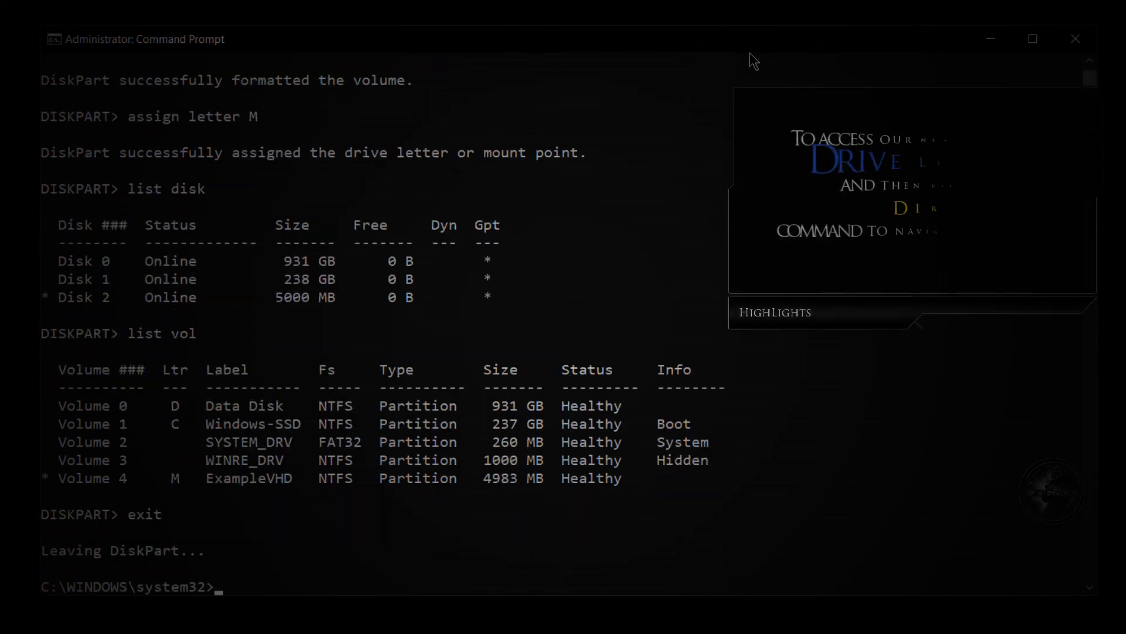
type("M:")
key("Return")
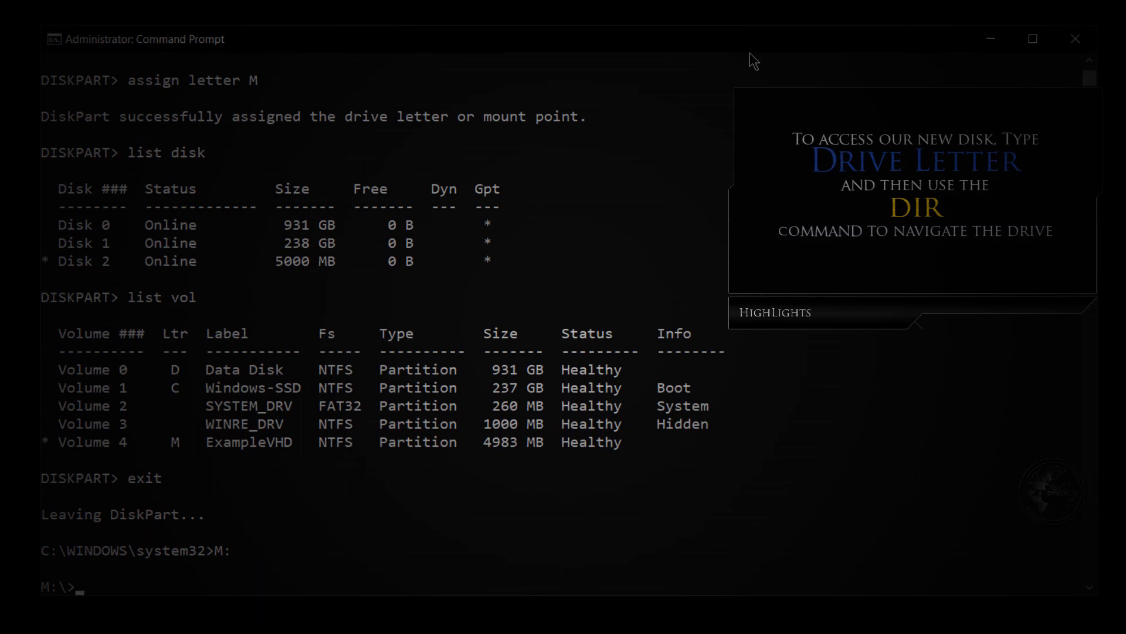
List the contents of drive M: with the command dir /p and exit the Command Prompt.
type("dir /;")
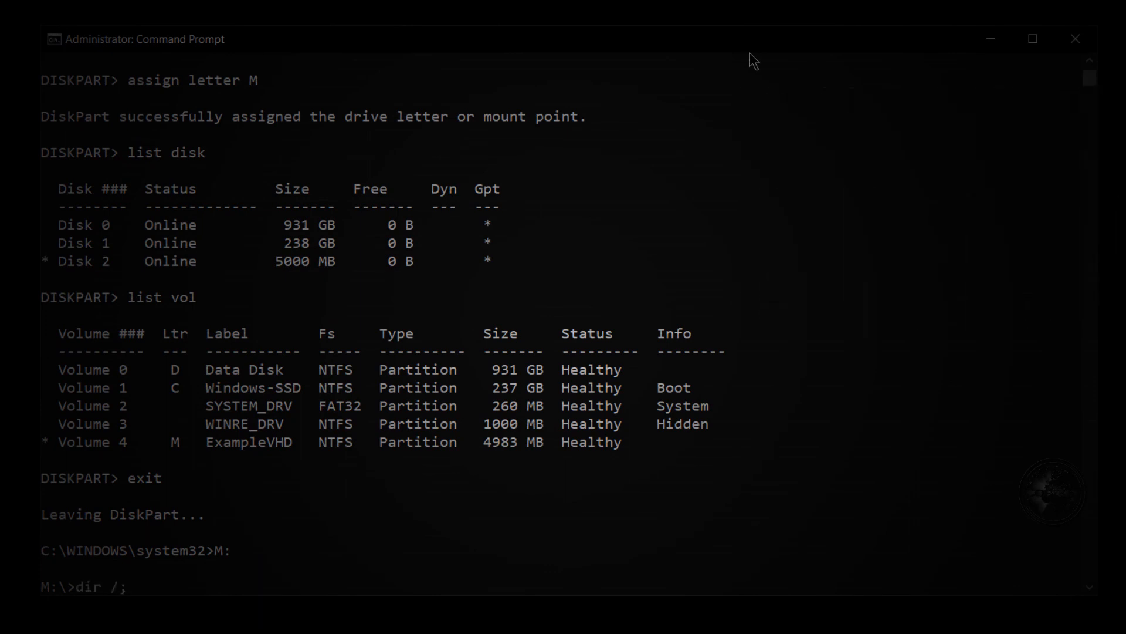
key("BackSpace")
type("p")
key("Return")
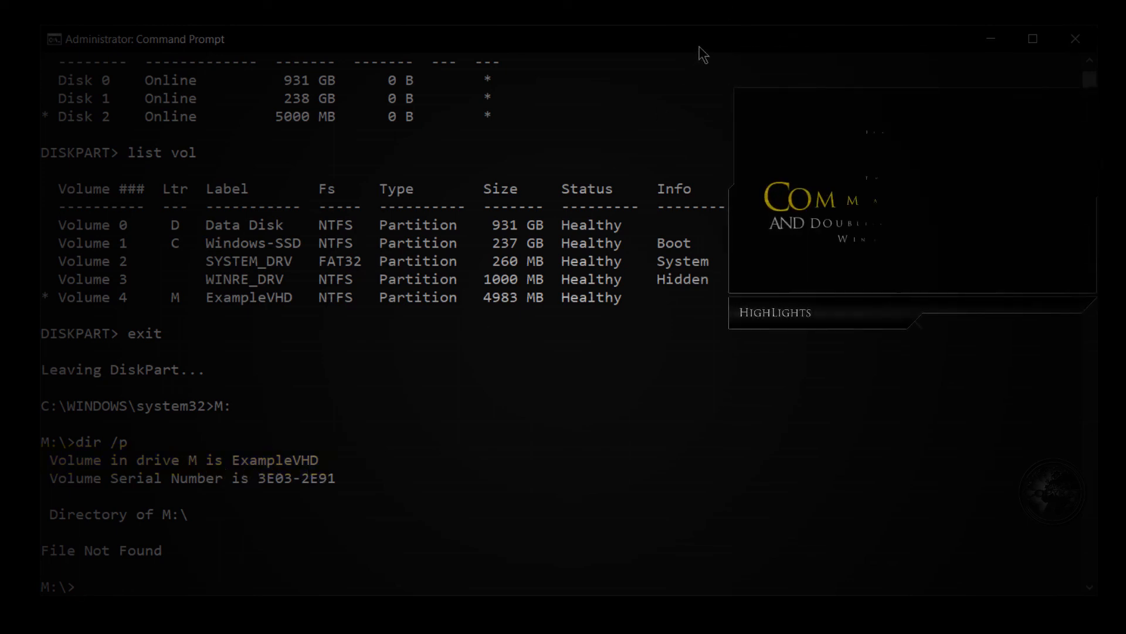
type("exit")
key("Return")
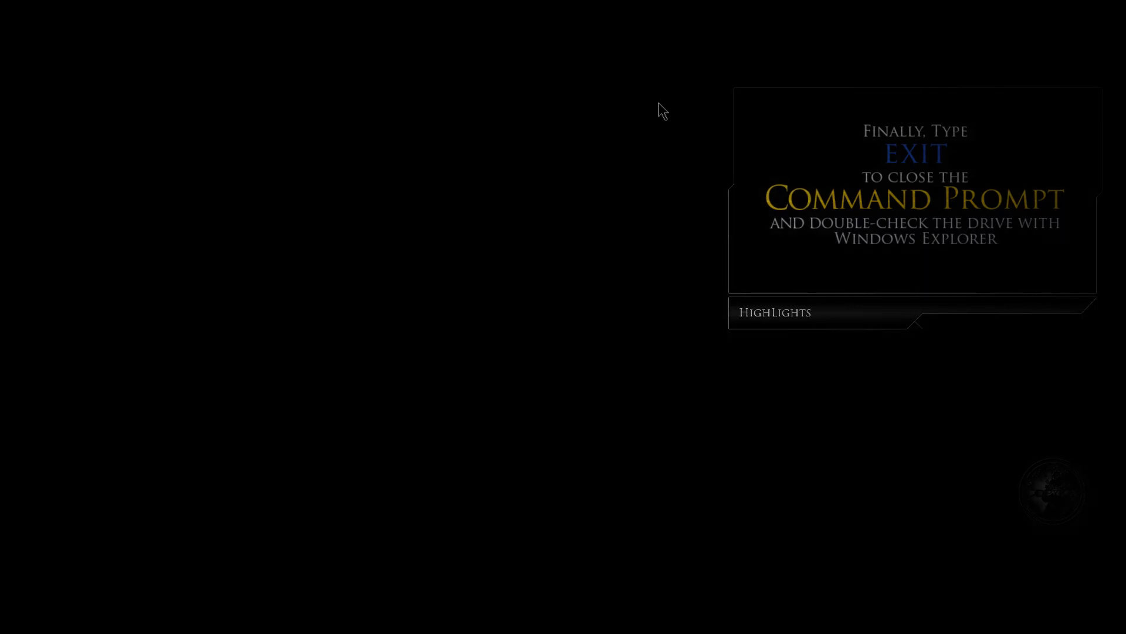
Switch to File Explorer, open the ExampleVHD (M:) drive from This PC to check its contents, and close the window.
key("super+e")
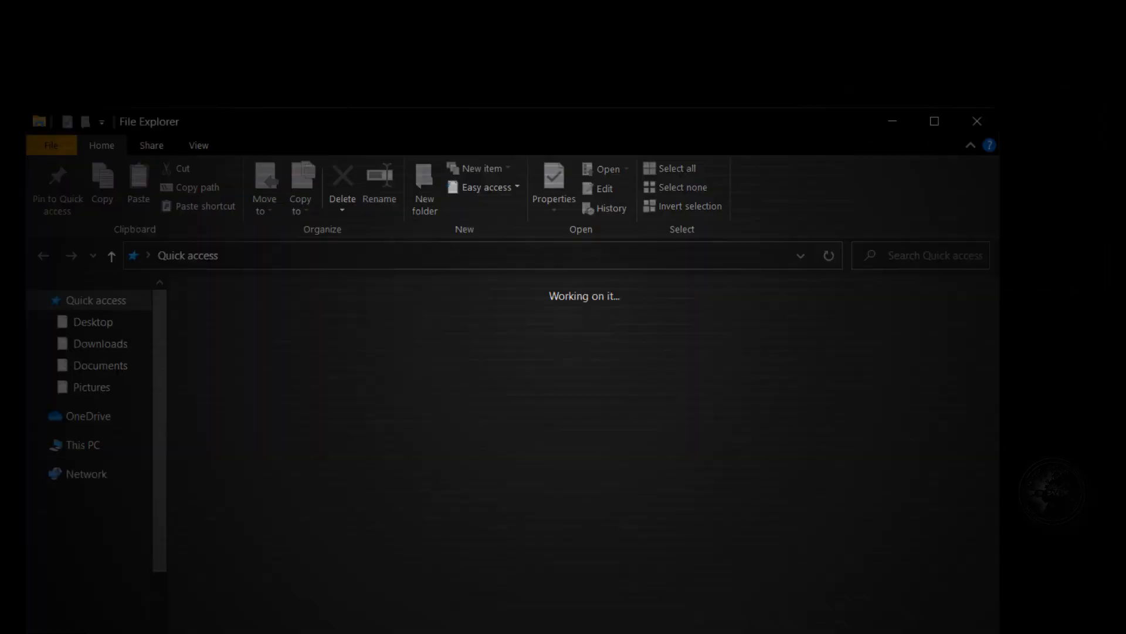
left_click(115, 445)
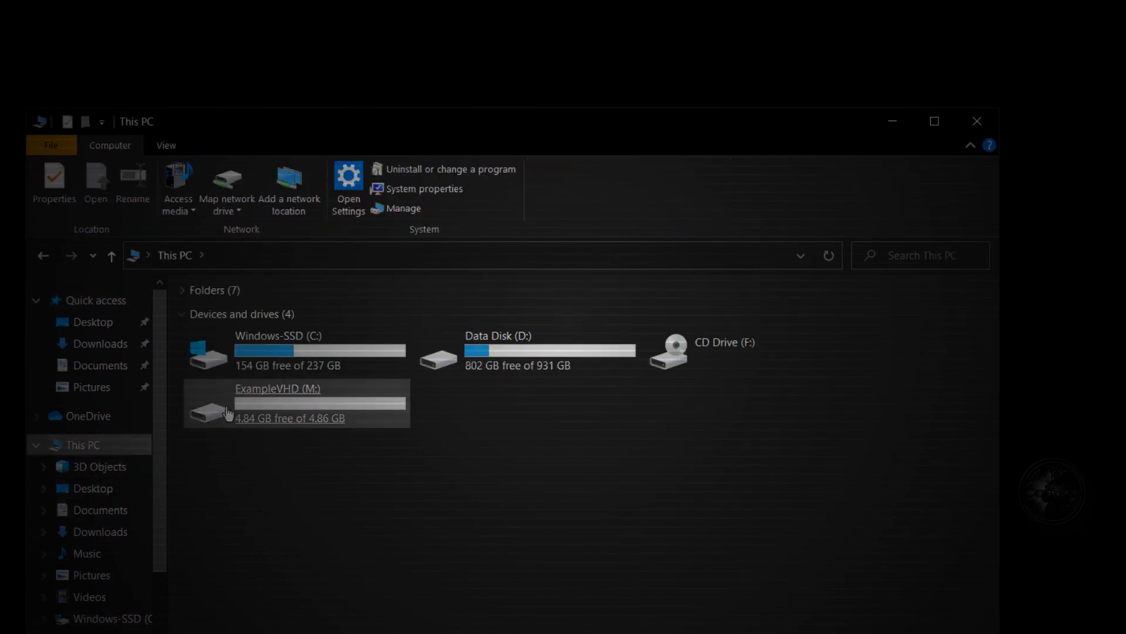
left_click(297, 414)
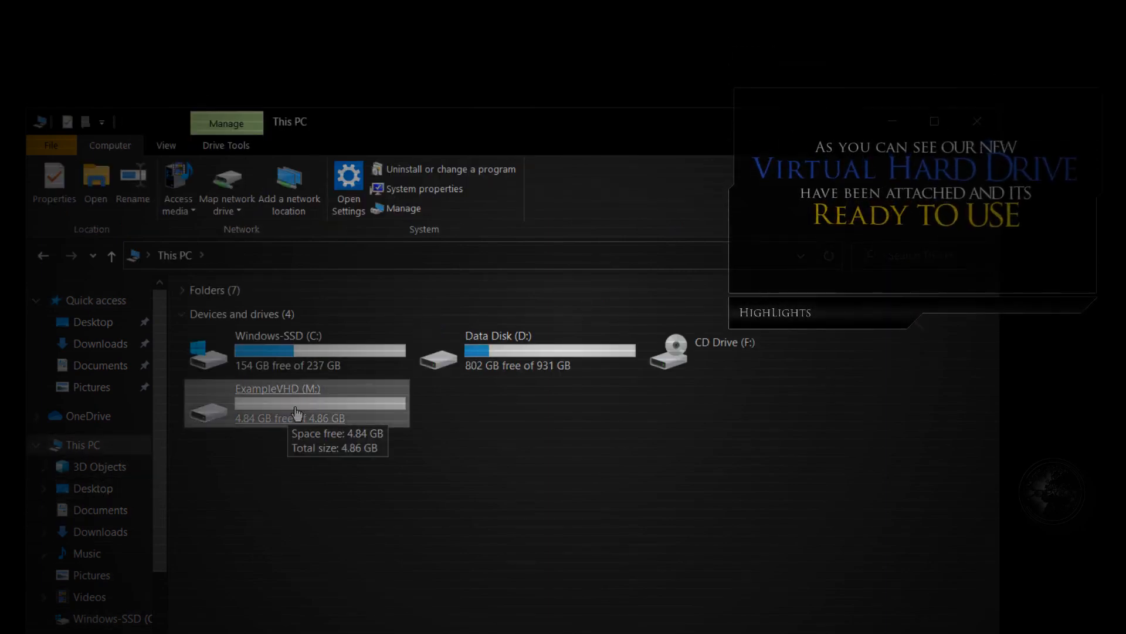
double_click(356, 413)
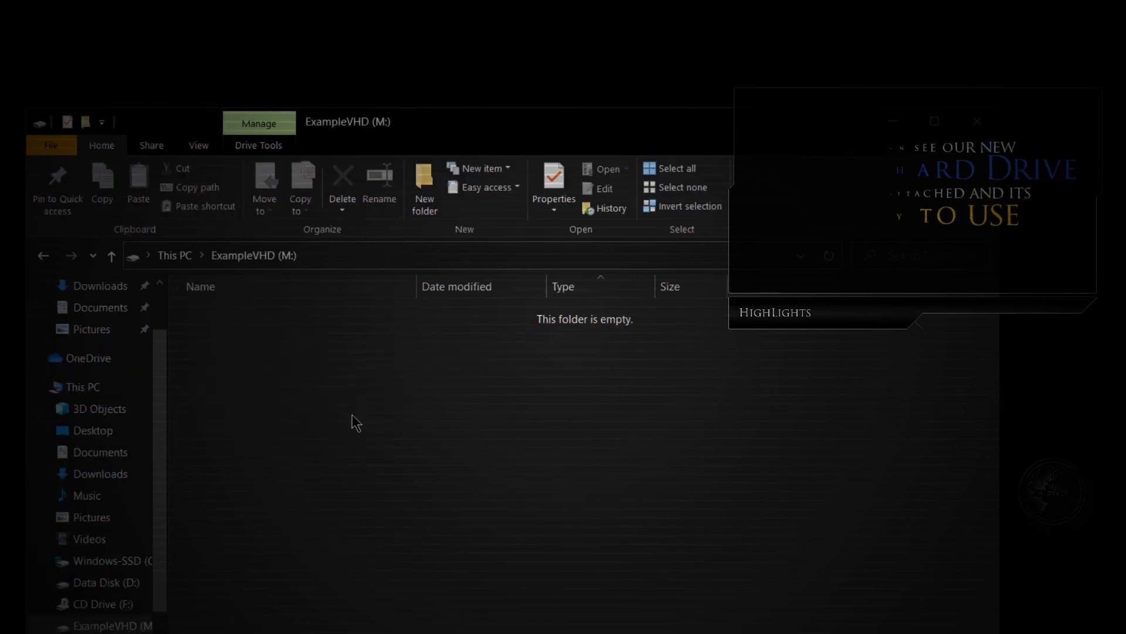
left_click(989, 132)
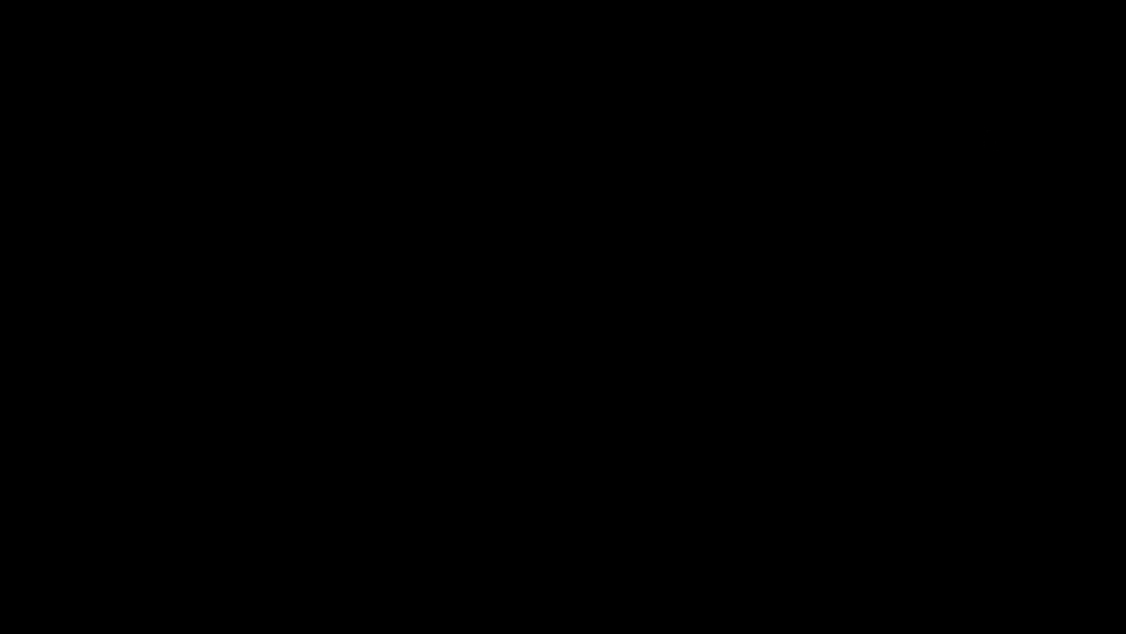